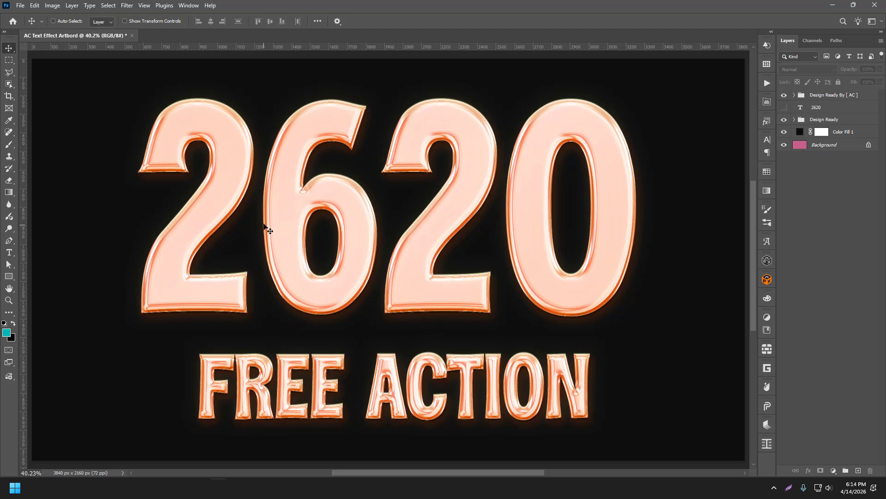
- Close the open AC Text Effect Artbord document without saving its changes
left_click(132, 36)
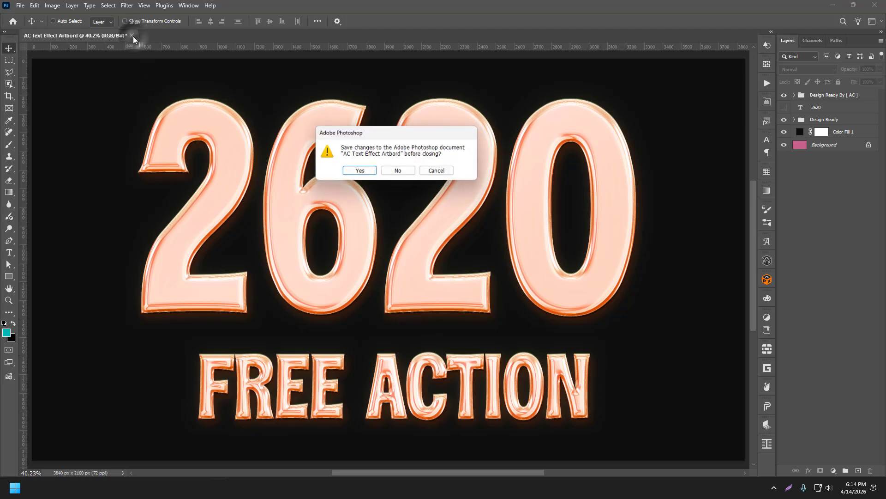
left_click(399, 172)
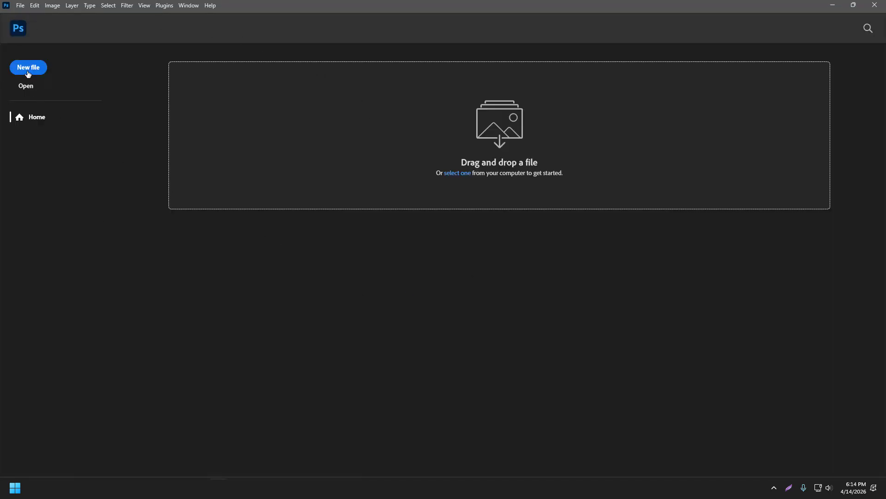
- Create a new document of 2200 × 1500 px at 72 pixels/inch with a black background
left_click(28, 73)
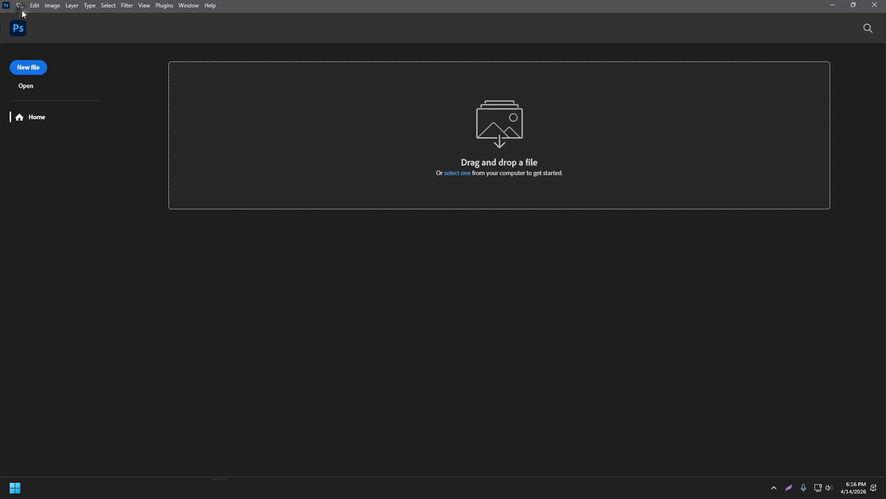
left_click(22, 12)
left_click(24, 18)
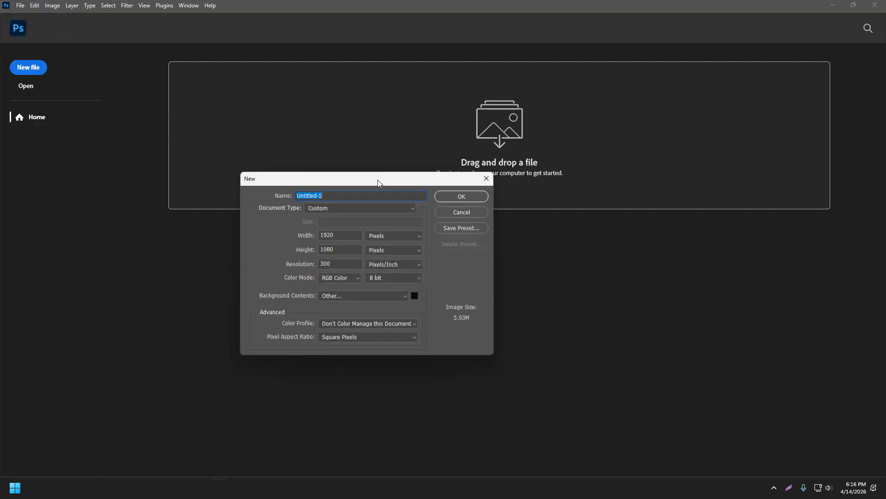
left_click_drag(377, 180, 428, 176)
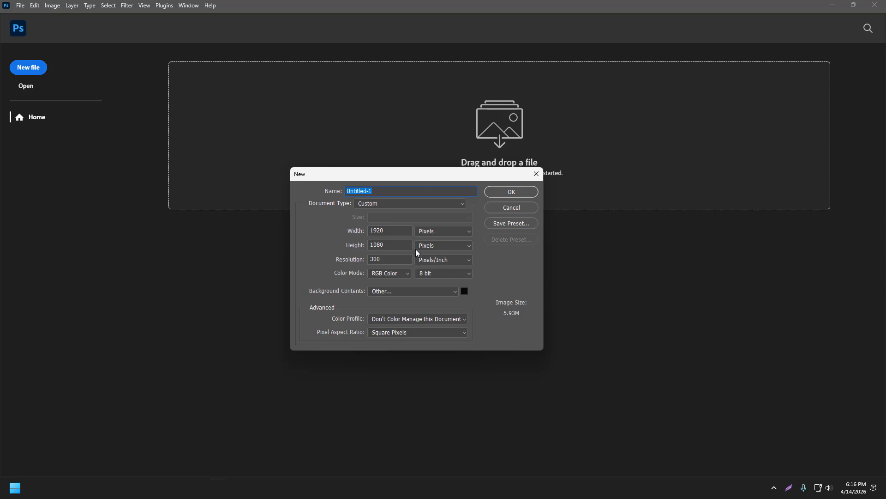
double_click(391, 228)
type("2200")
double_click(393, 260)
type("72")
left_click(505, 194)
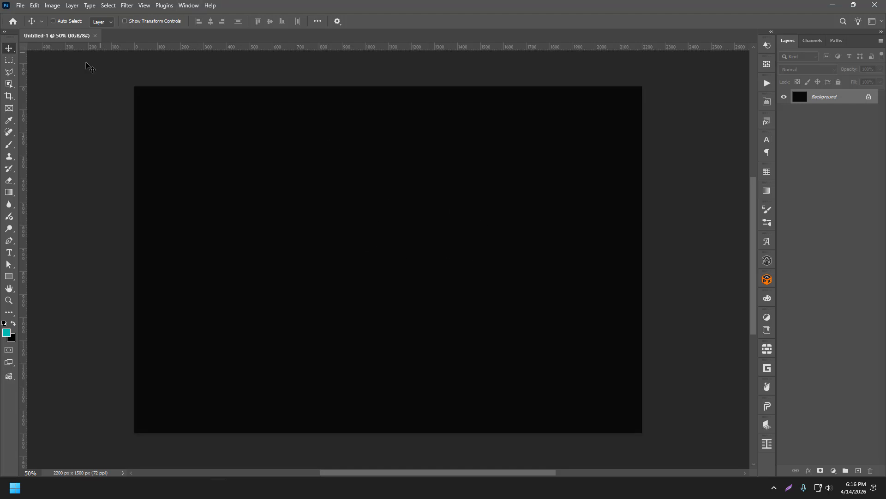
- Add the text "2026" near the middle of the black canvas and commit it
left_click(9, 253)
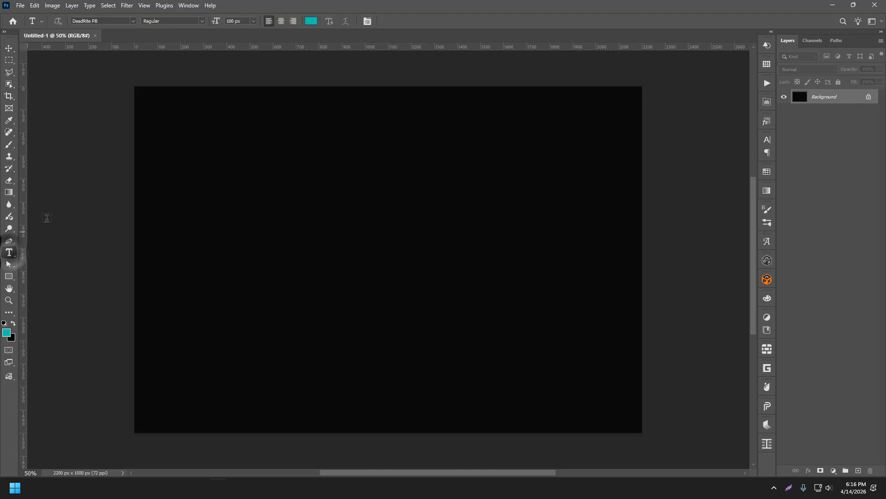
left_click(386, 256)
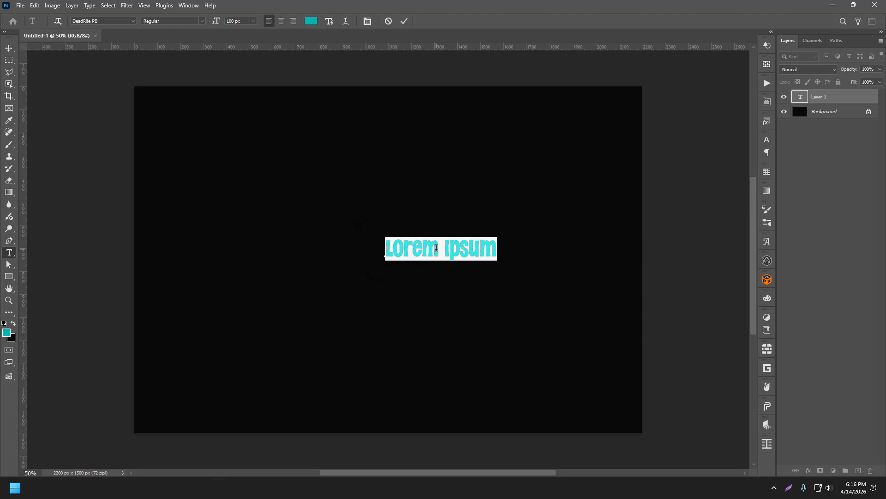
type("2026")
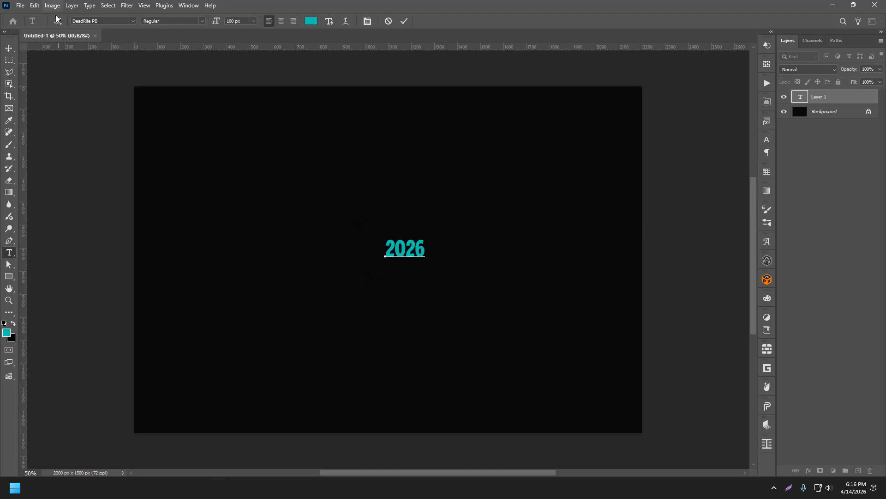
left_click(9, 48)
- Enlarge the 2026 text to span most of the canvas width and position it around the middle
key("ctrl+t")
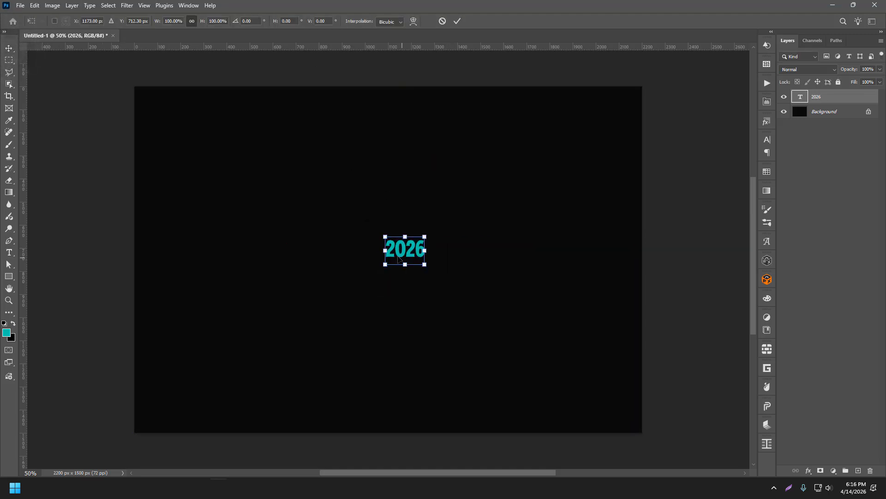
left_click_drag(386, 251, 176, 251)
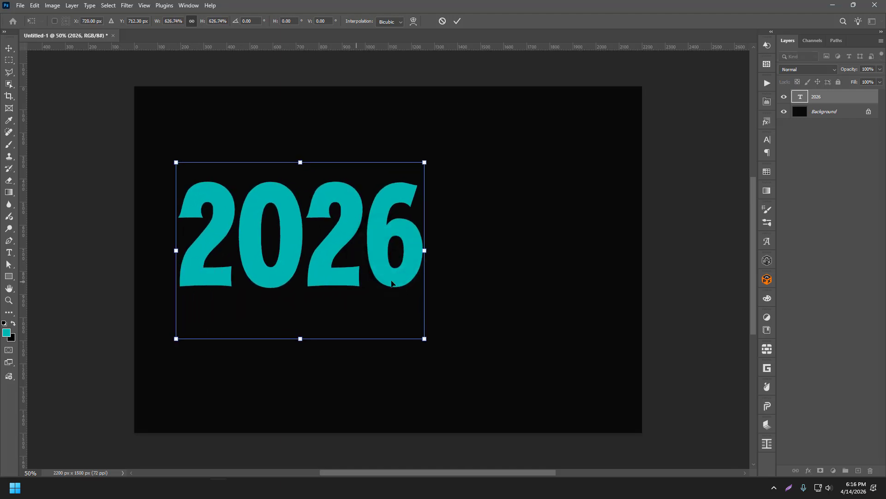
left_click_drag(425, 251, 550, 253)
left_click_drag(404, 220, 422, 247)
left_click(457, 21)
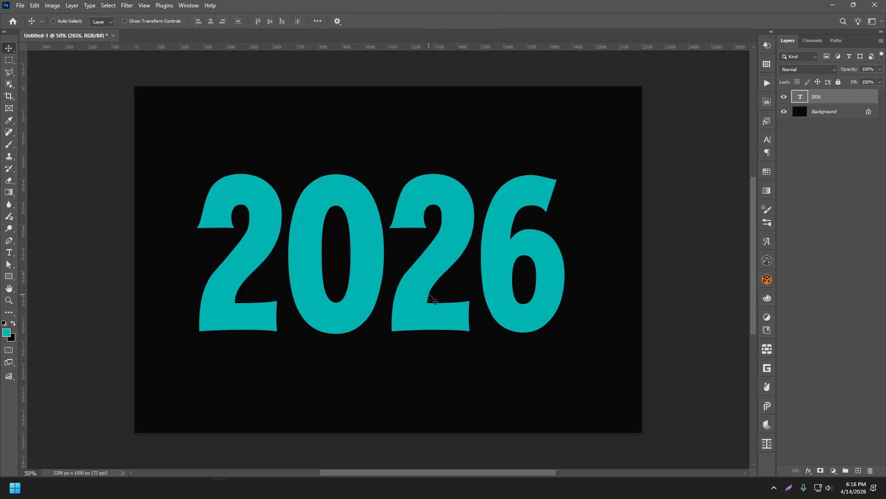
- Show the Actions list and expand the AC Free Text Action set
left_click(193, 5)
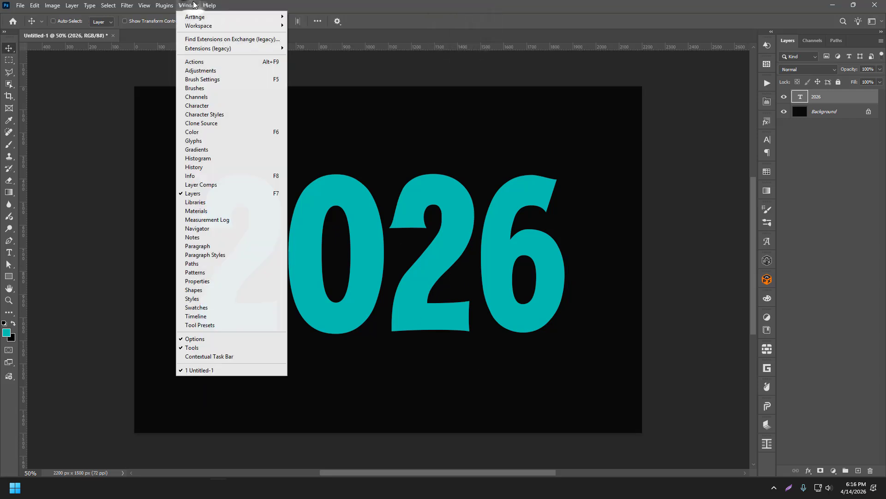
left_click(199, 60)
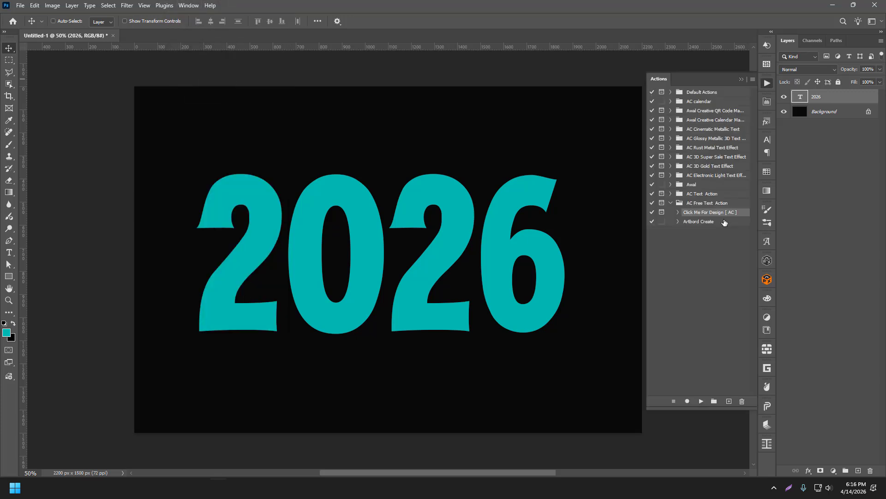
left_click(670, 203)
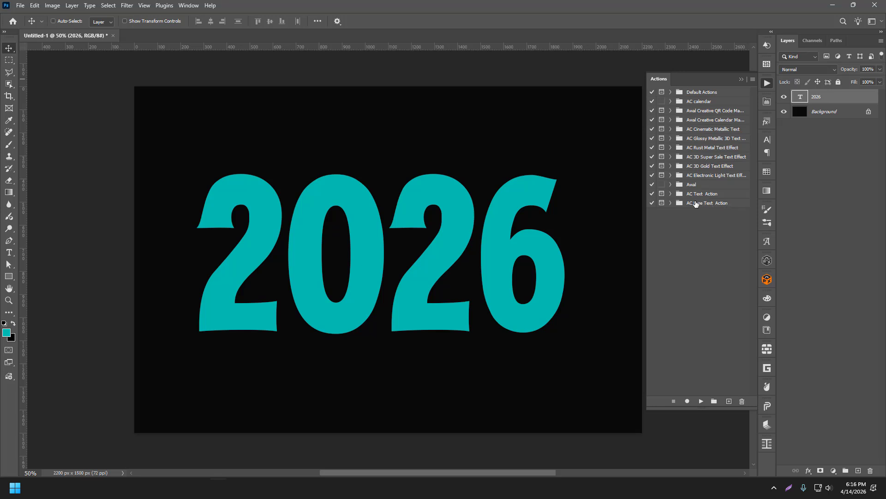
left_click(671, 204)
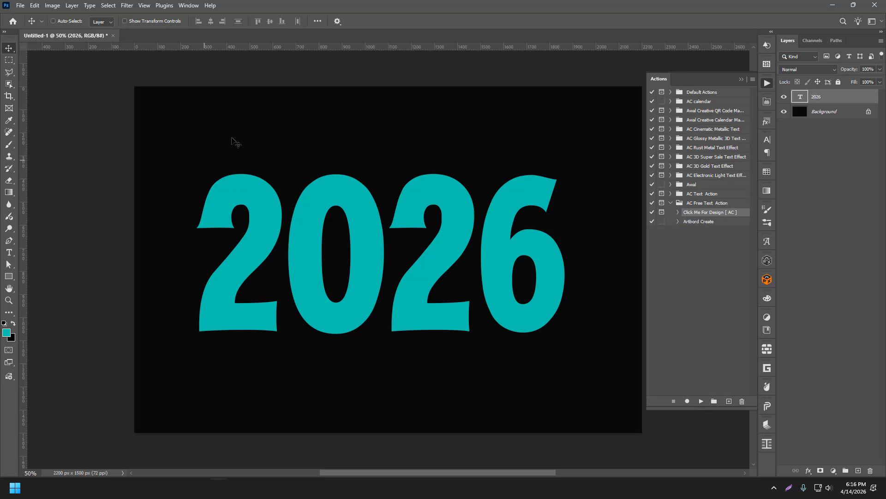
- Shift the 2026 text slightly right to centre it and run the Click Me For Design [ AC ] action through its message
left_click(827, 100)
mouse_move(503, 254)
left_mouse_down()
mouse_move(513, 259)
mouse_move(498, 254)
left_mouse_up()
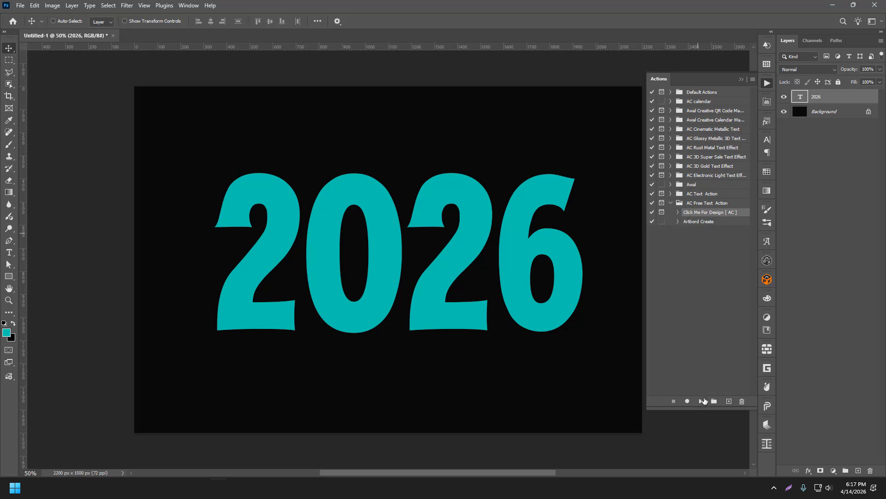
left_click_drag(703, 412, 701, 310)
left_click(700, 302)
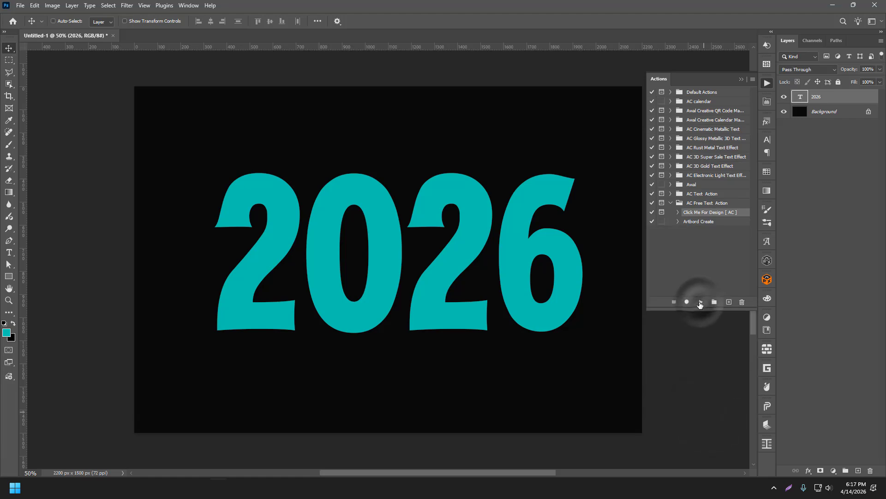
left_click_drag(347, 138, 444, 162)
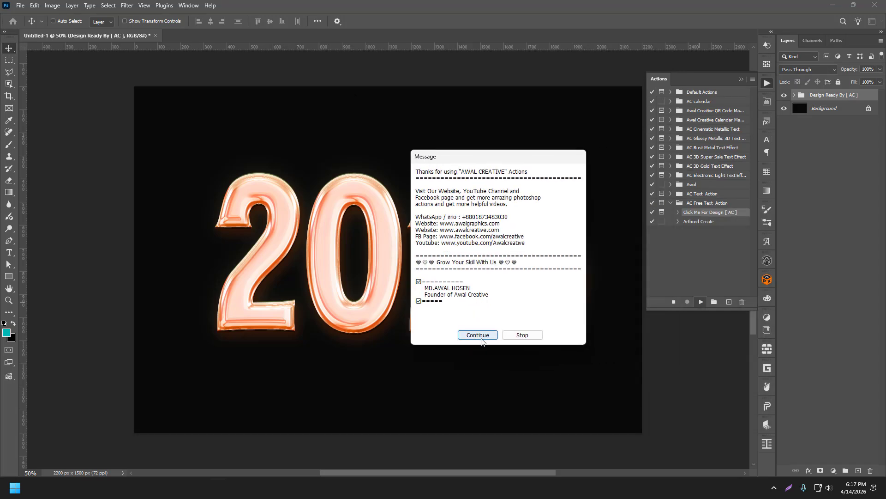
left_click(483, 335)
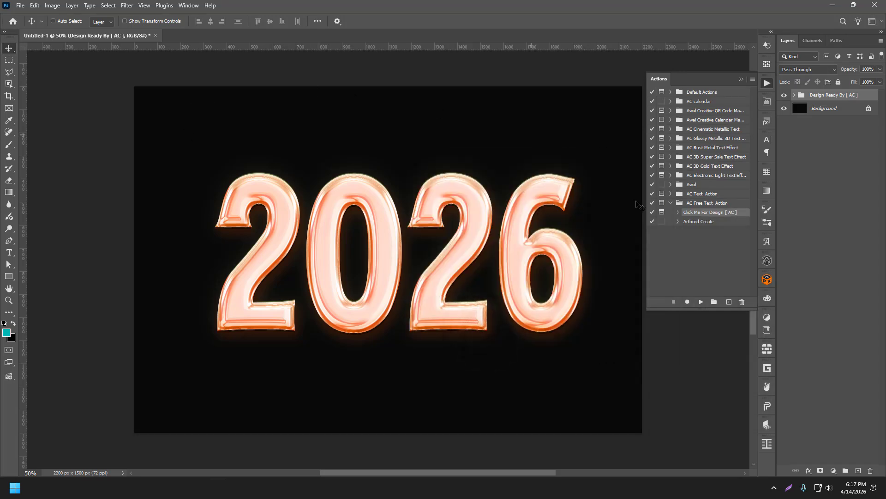
- Run the Artbord Create action to generate a separate 3840 × 2160 px artboard document
left_click(698, 222)
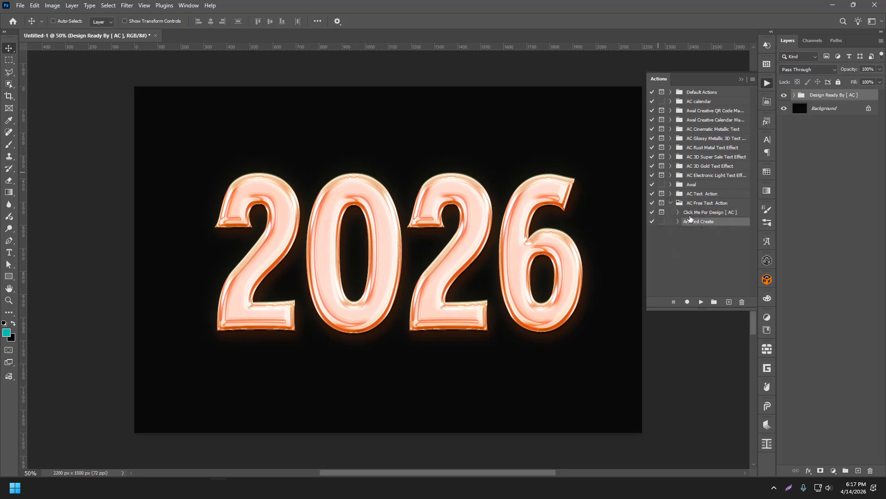
left_click(701, 302)
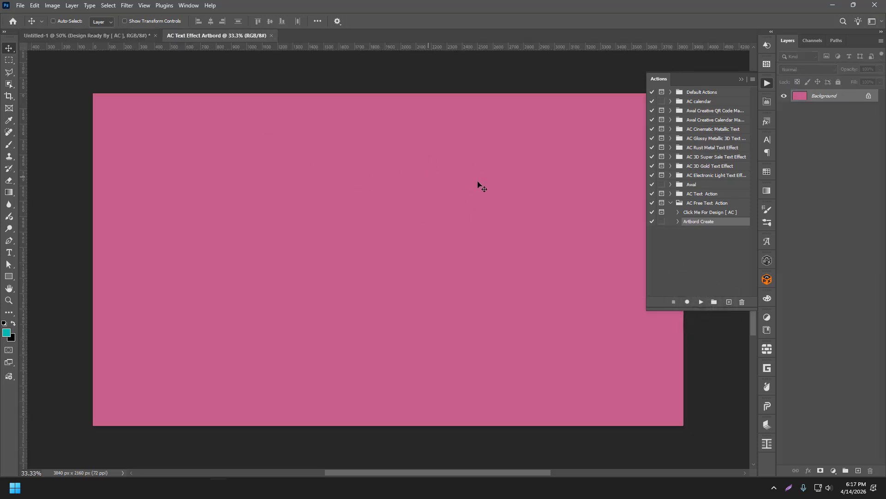
left_click_drag(502, 186, 461, 174)
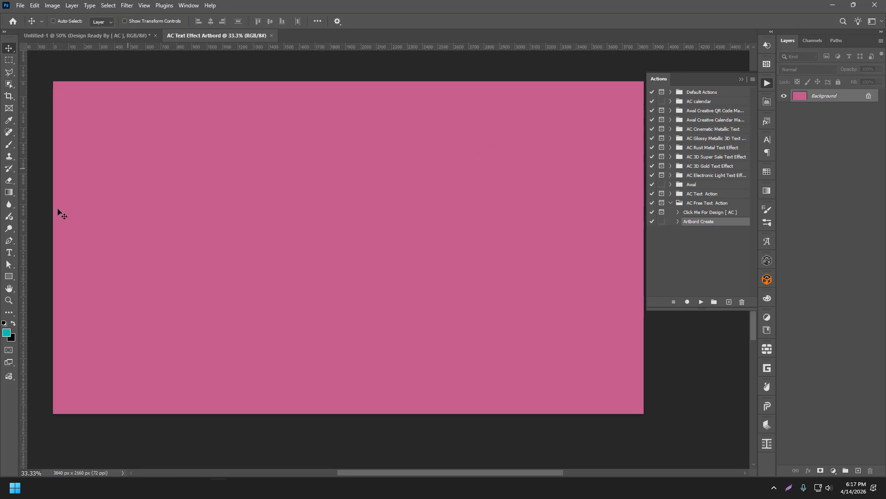
- Add the text "2026" near the middle of the pink artboard and commit it
left_click(8, 252)
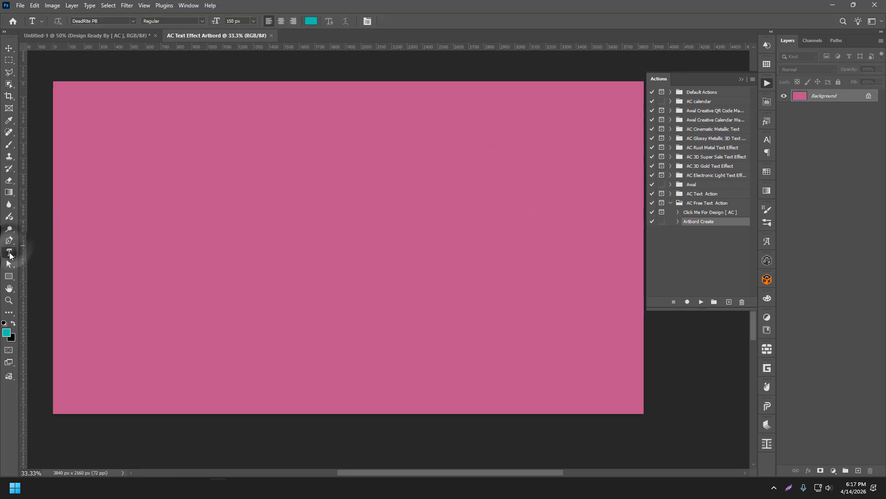
left_click(371, 239)
type("2026")
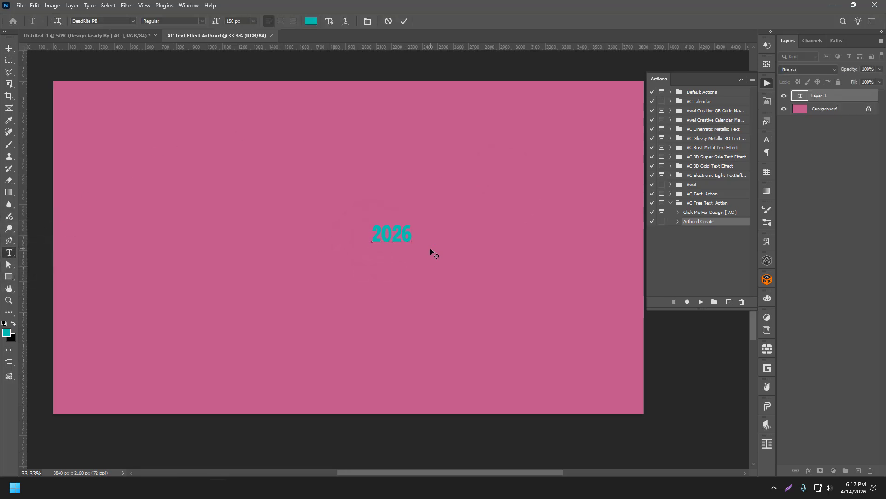
left_click(9, 48)
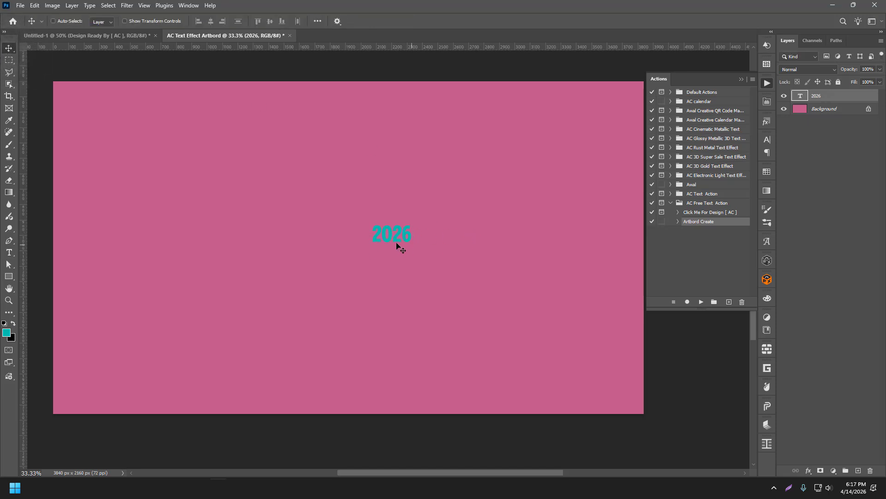
- Scale the artboard's 2026 text to about 1220% and centre it on the pink background
key("ctrl+t")
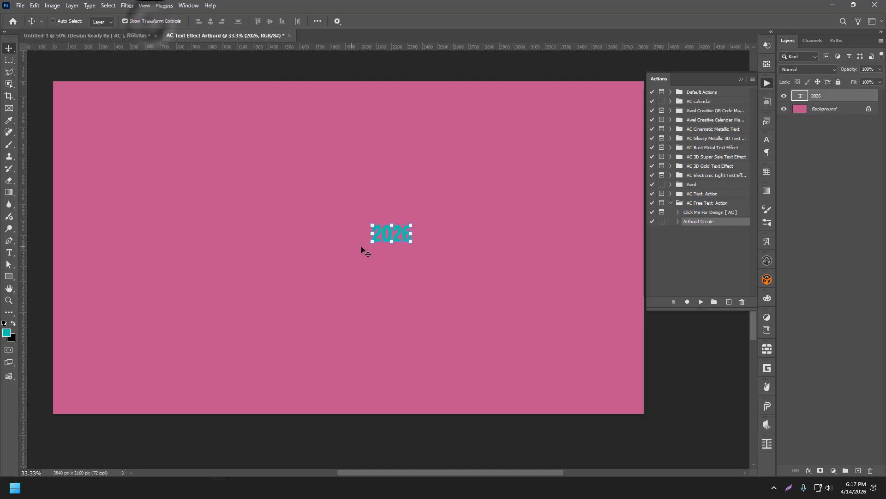
left_click_drag(370, 233, 109, 266)
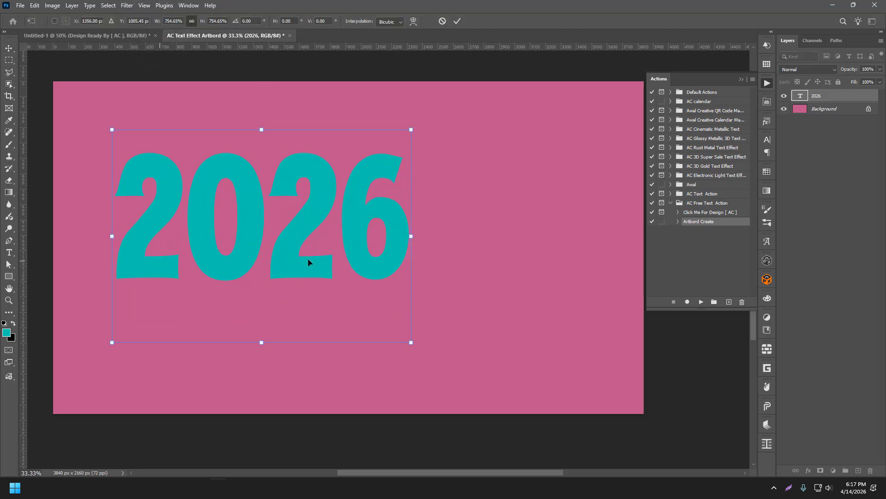
left_click_drag(415, 235, 600, 252)
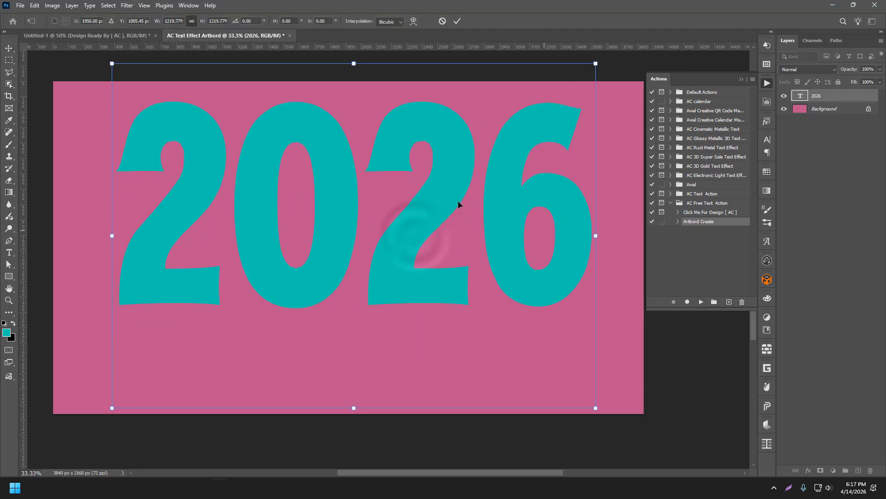
left_click_drag(441, 189, 435, 217)
left_click(458, 20)
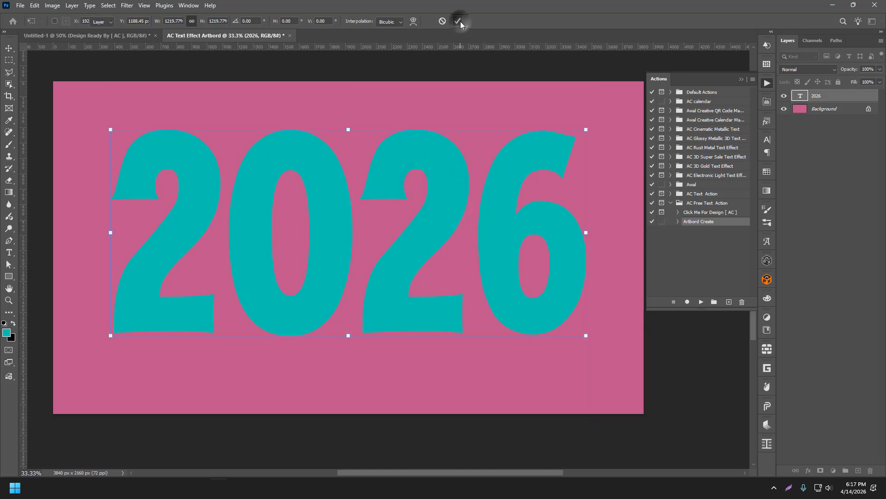
- Run the Click Me For Design [ AC ] action on the artboard's 2026 text and continue past its message
left_click(702, 213)
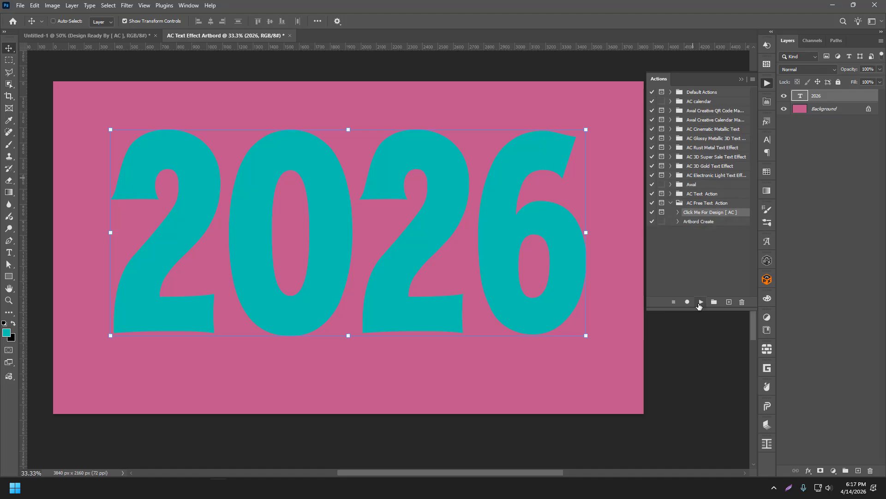
left_click(701, 302)
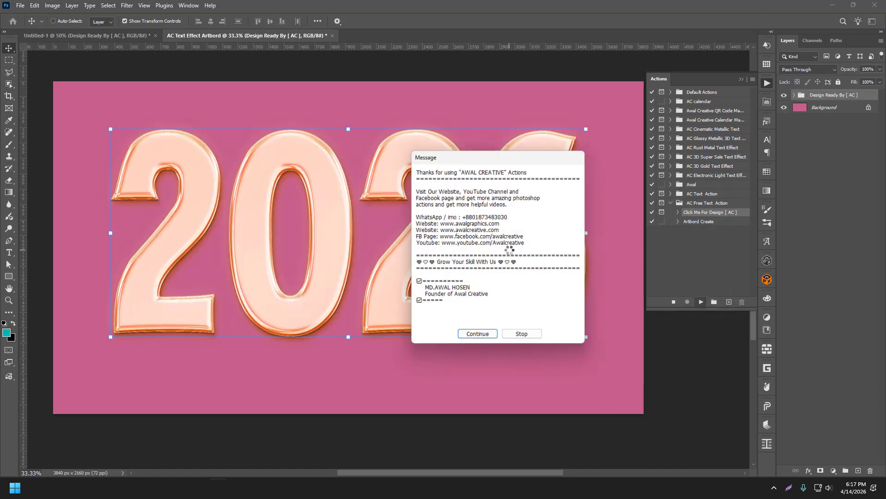
left_click(492, 334)
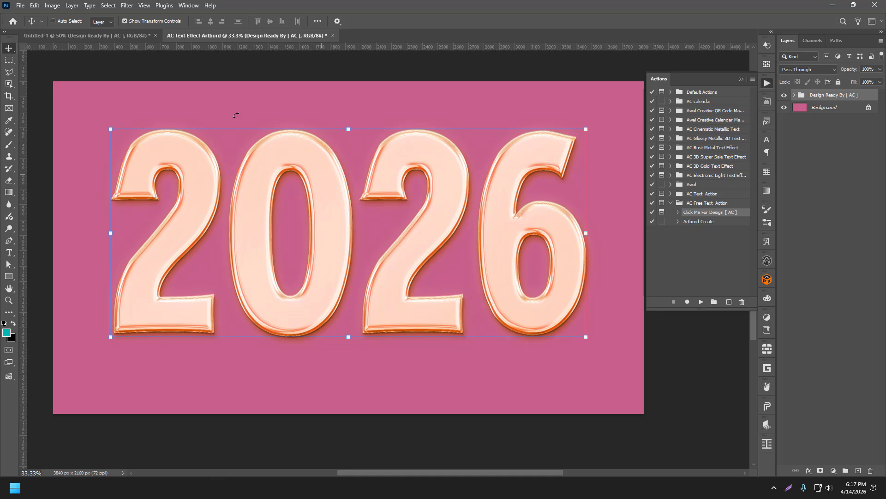
left_click(742, 79)
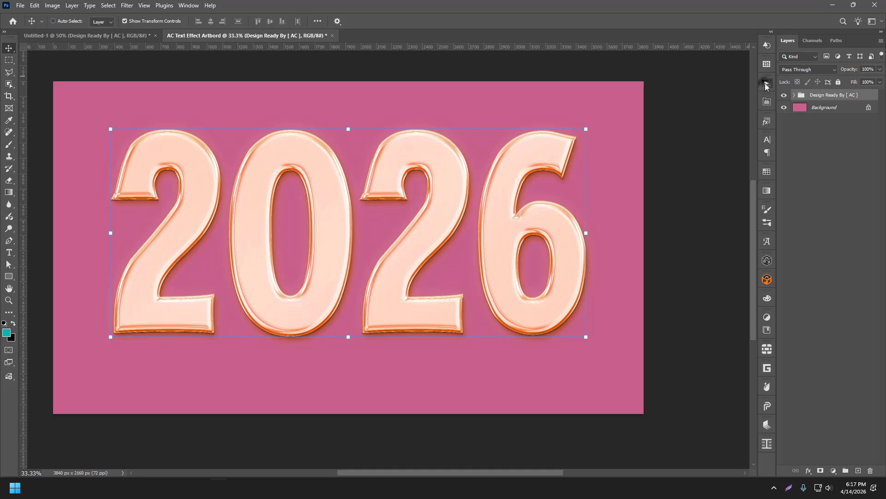
left_click(766, 83)
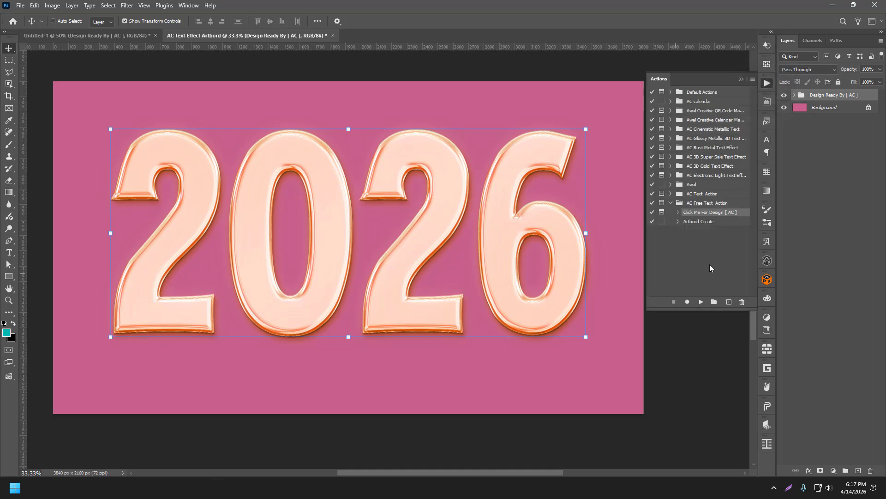
- Collapse the AC Free Text Action set and put away the actions list
left_click(671, 202)
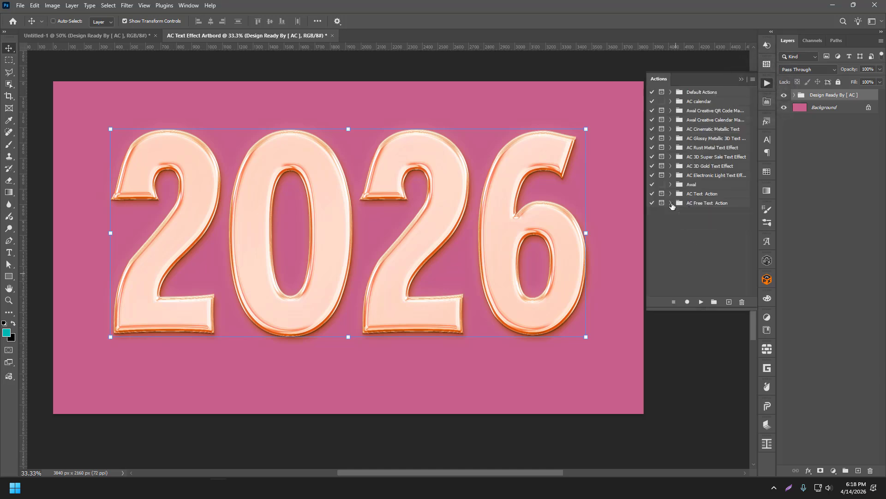
left_click(741, 79)
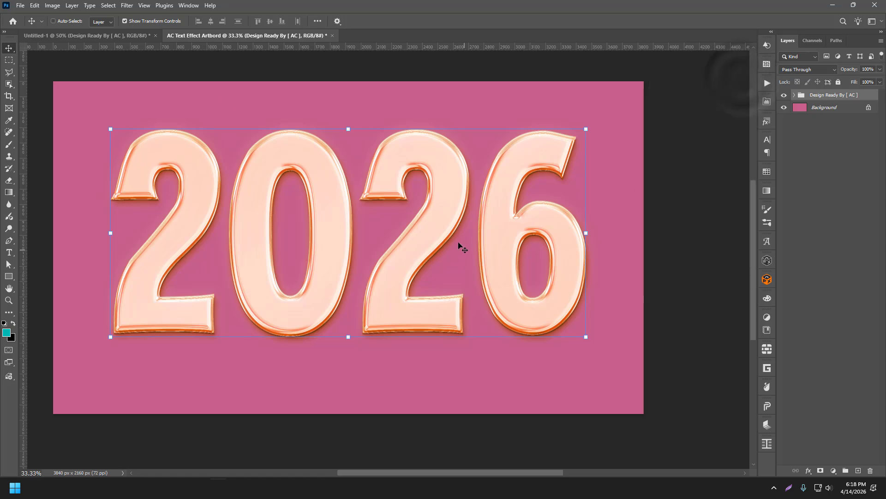
- Switch to the Chrome incognito window, search Google for "awal graphics" and open the Awal Graphics website from the results
left_click(494, 486)
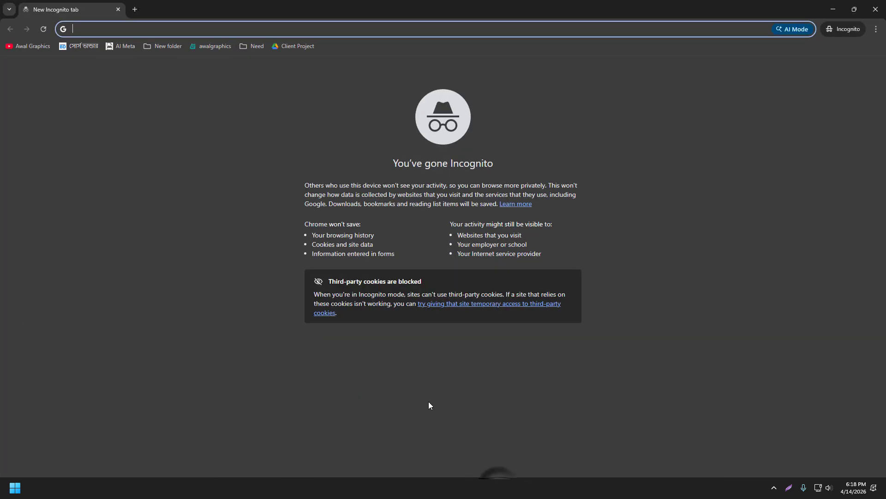
type("+38")
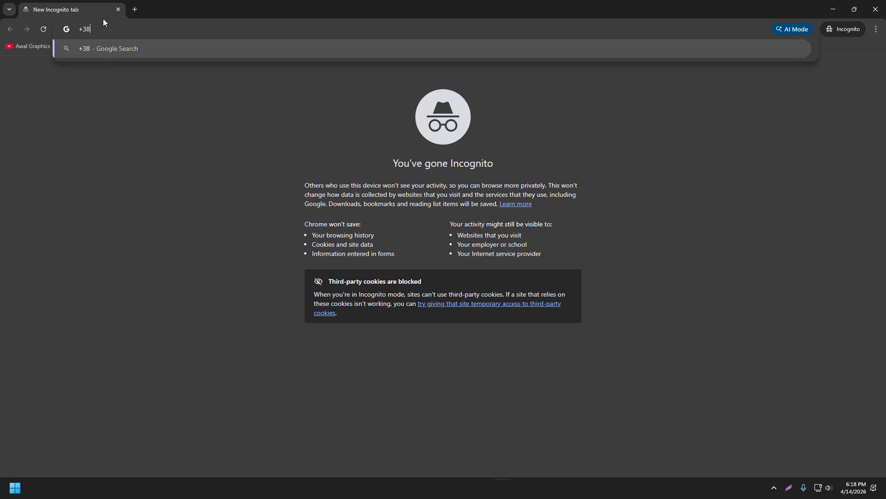
key("ctrl+a")
type("aw")
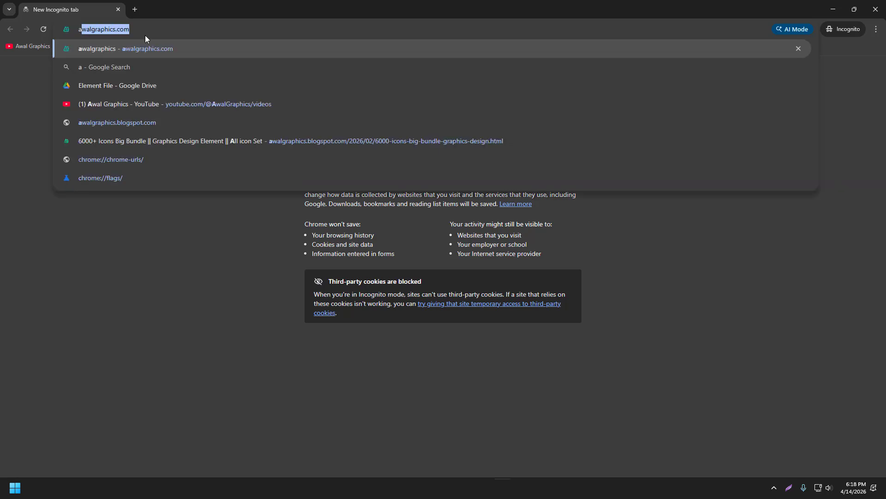
left_click(115, 104)
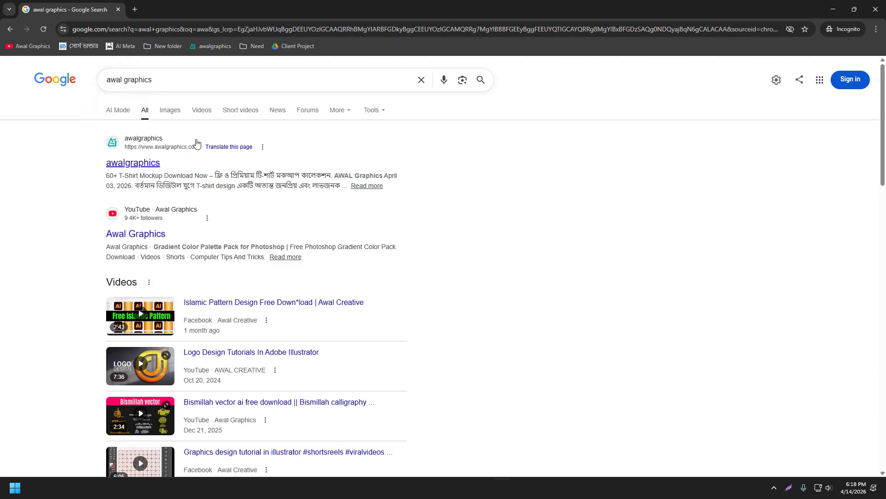
left_click(122, 166)
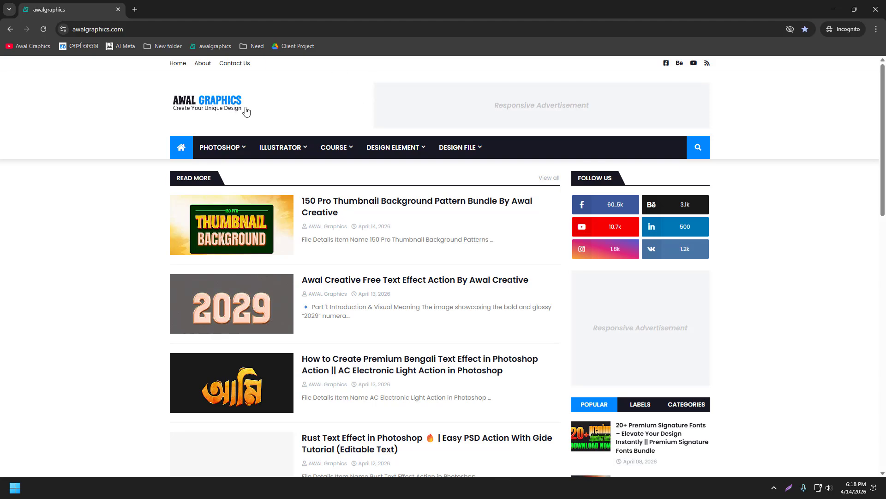
- Open the "Awal Creative Free Text Effect Action By Awal Creative" post from the site's Photoshop Free Element category
scroll(237, 250, "down", 6)
scroll(362, 350, "up", 6)
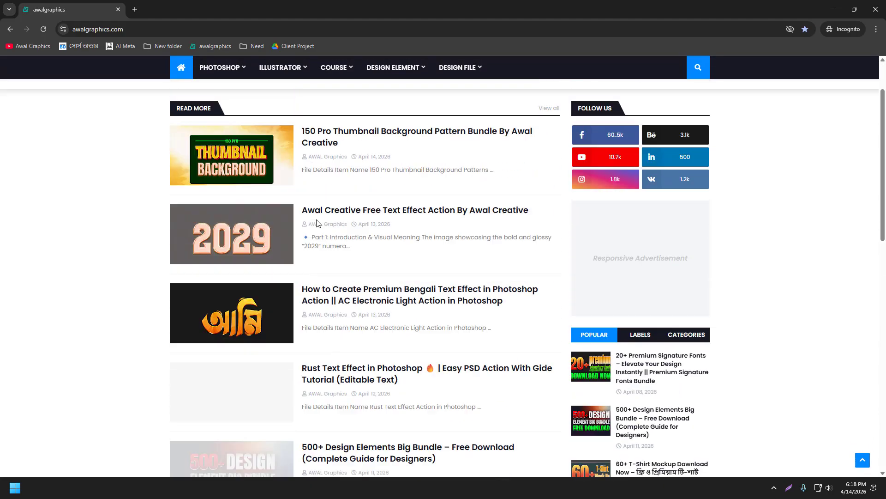
mouse_move(221, 150)
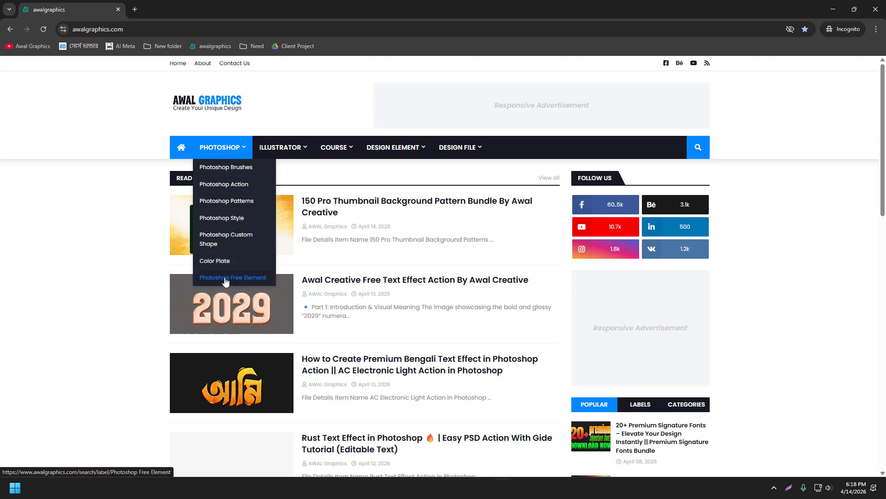
left_click(253, 279)
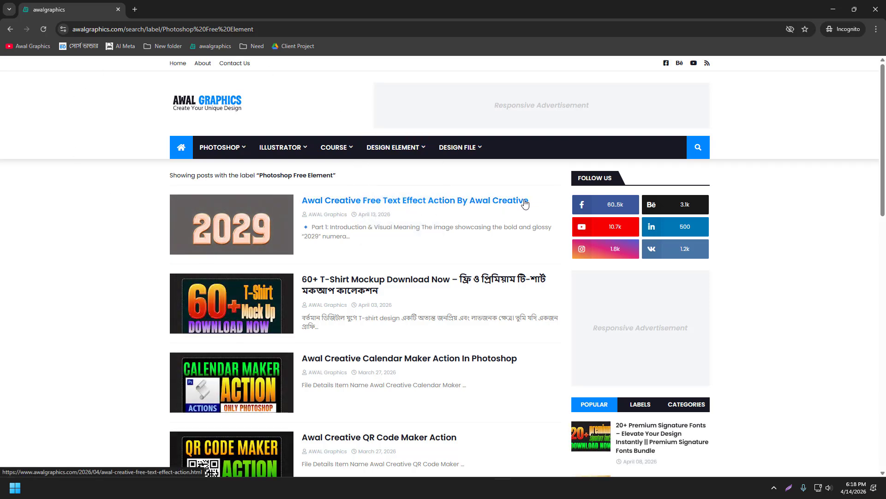
left_click(487, 201)
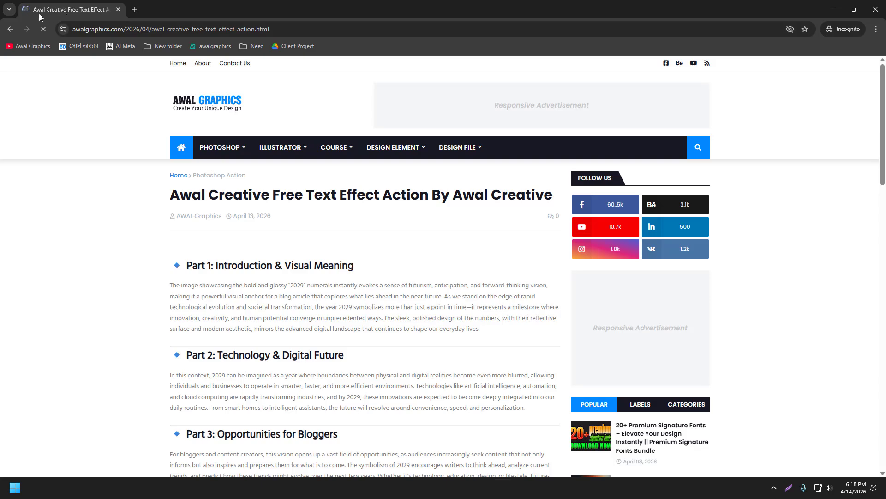
- Copy the file password given at the end of the post and start the action's download
scroll(407, 240, "down", 18)
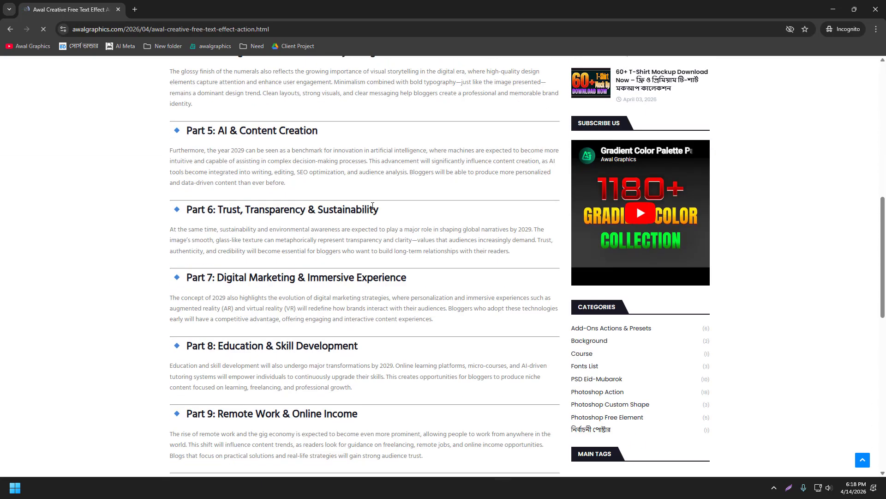
scroll(357, 188, "down", 1)
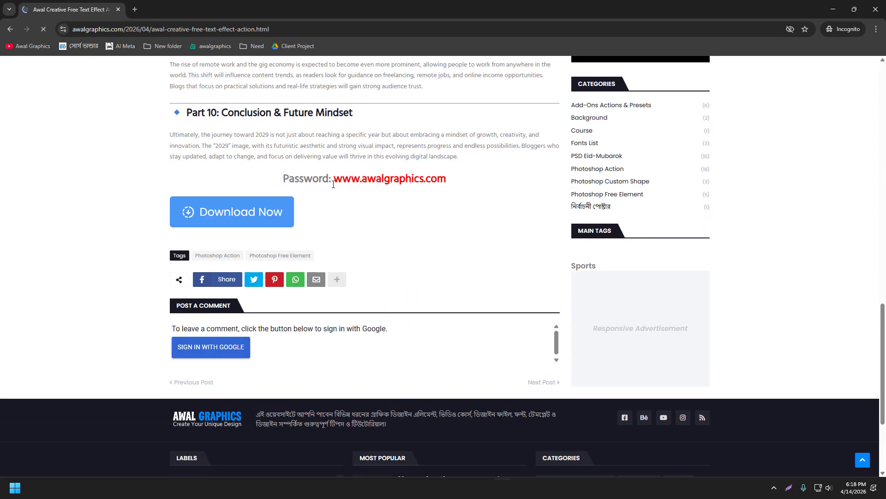
left_click_drag(333, 183, 441, 180)
right_click(420, 181)
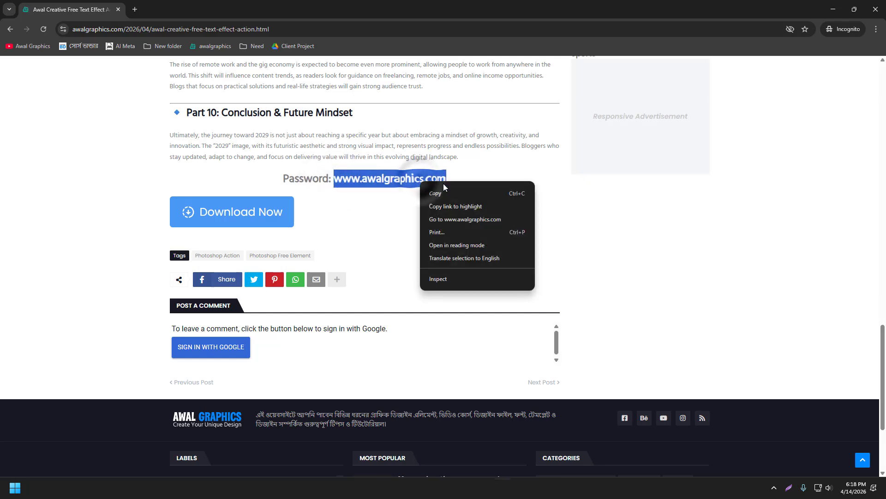
left_click(439, 192)
left_click(220, 214)
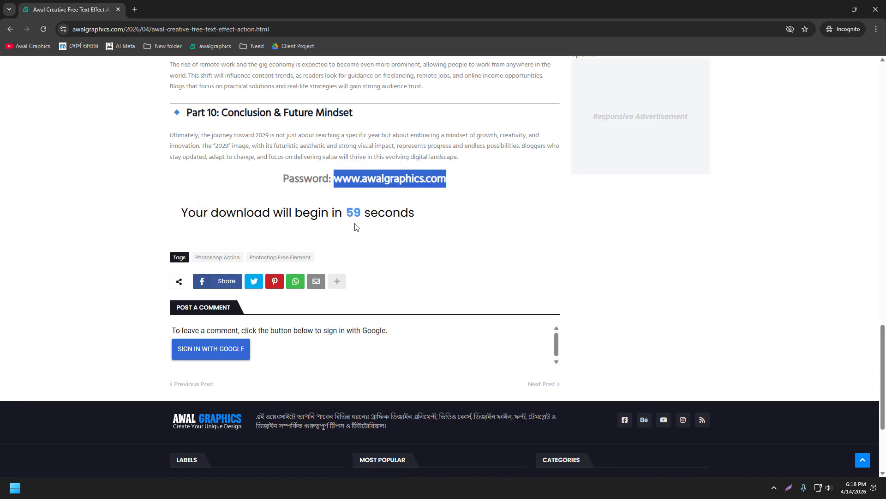
scroll(421, 225, "up", 15)
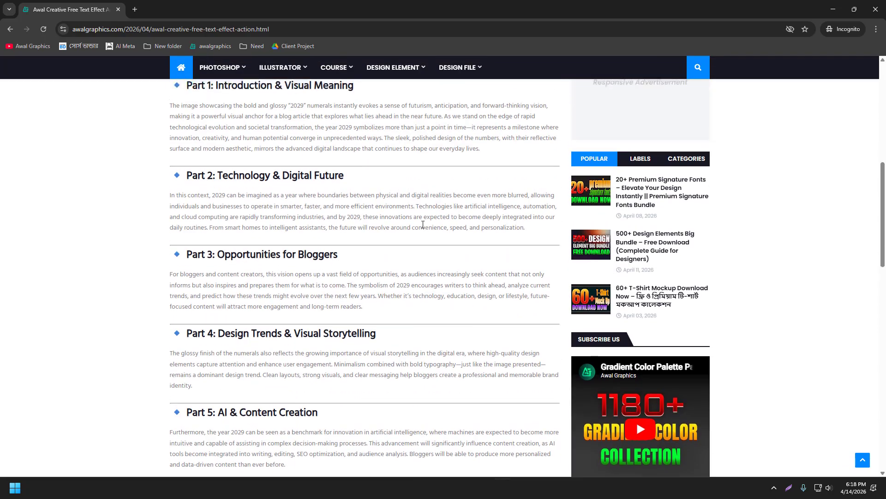
scroll(422, 224, "up", 8)
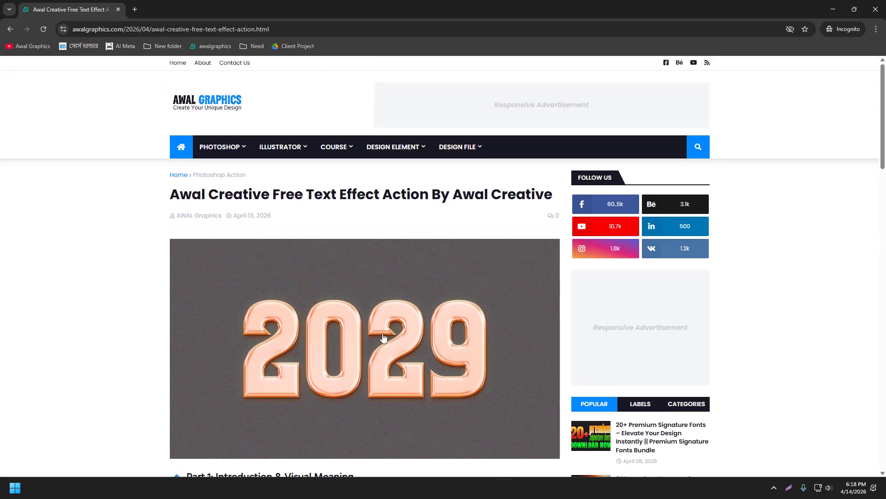
scroll(365, 231, "down", 2)
scroll(355, 292, "down", 8)
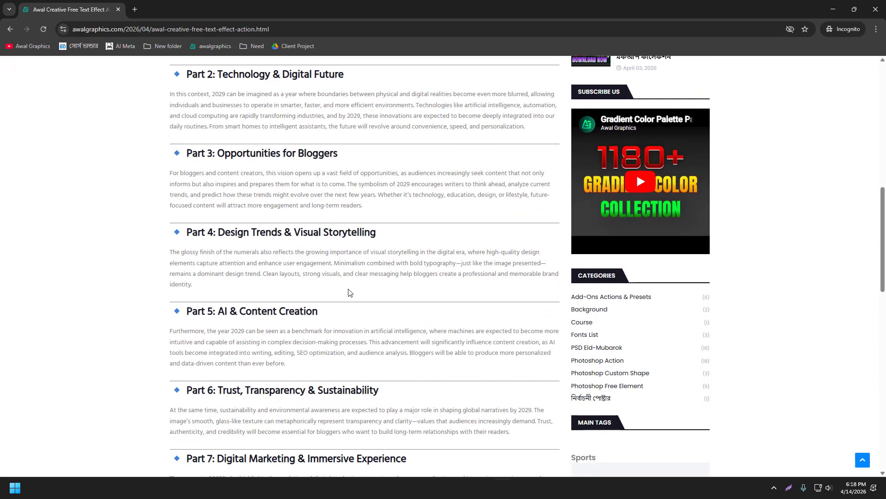
scroll(349, 293, "down", 12)
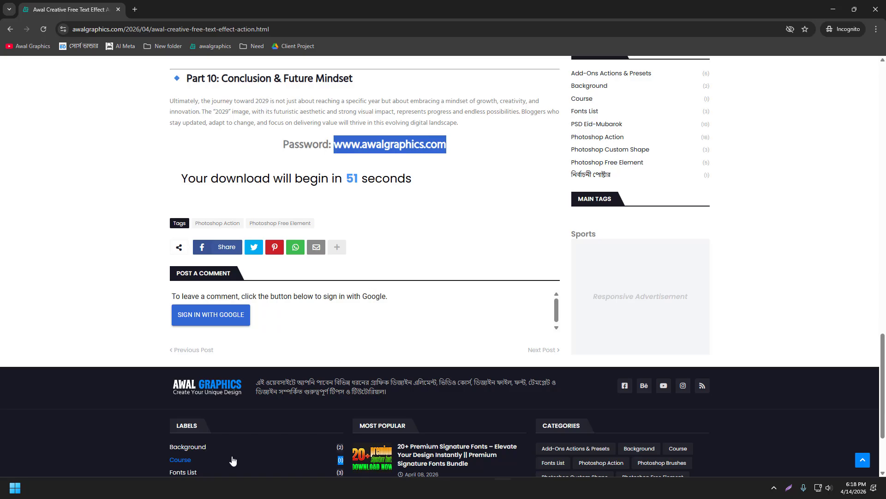
- Switch back to Photoshop and delete the Design Ready By [ AC ] group from the pink artboard
key("alt+Tab")
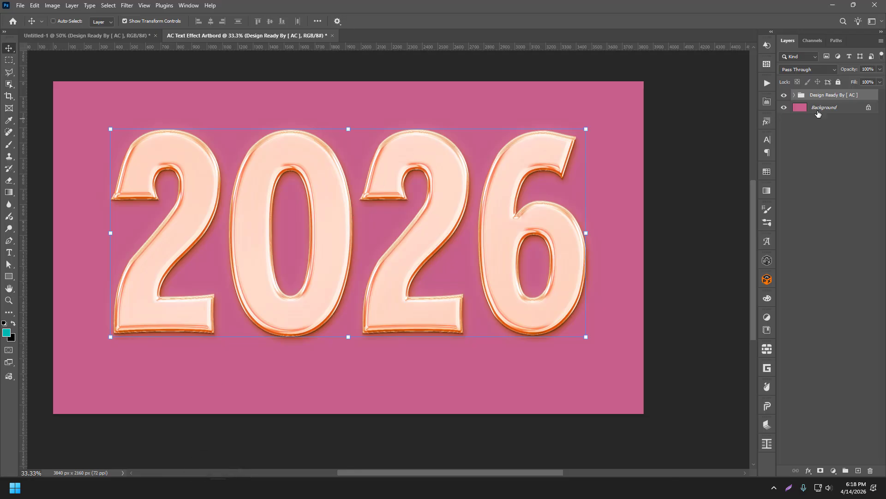
left_click_drag(830, 96, 870, 470)
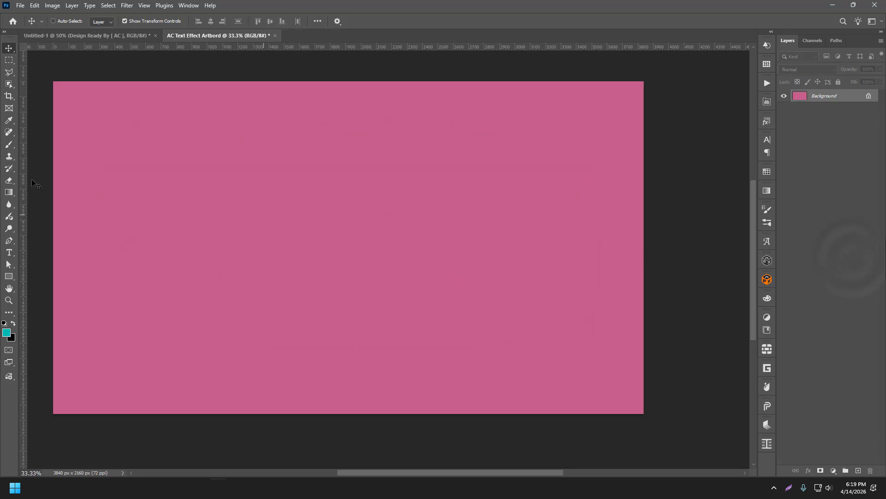
- Add the text "আমার" near the middle of the artboard in the Mahfuj Madhobilota font and commit it
left_click(9, 254)
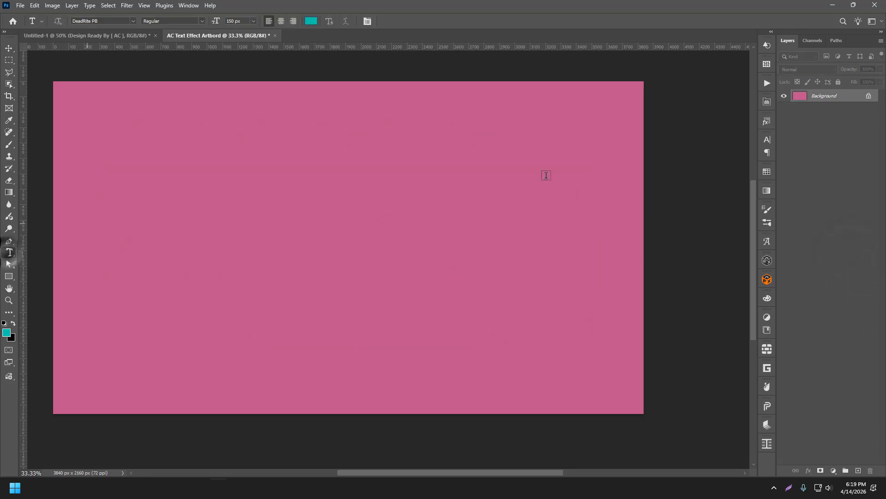
left_click(767, 140)
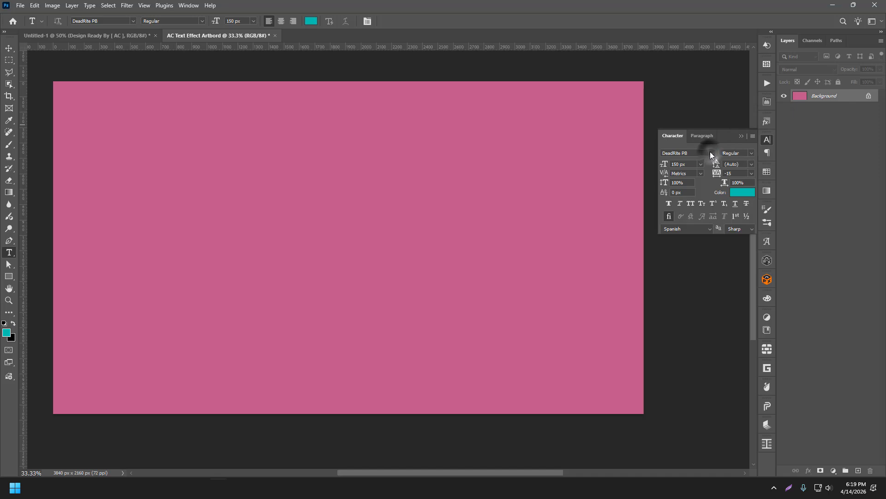
left_click(710, 151)
left_click(818, 236)
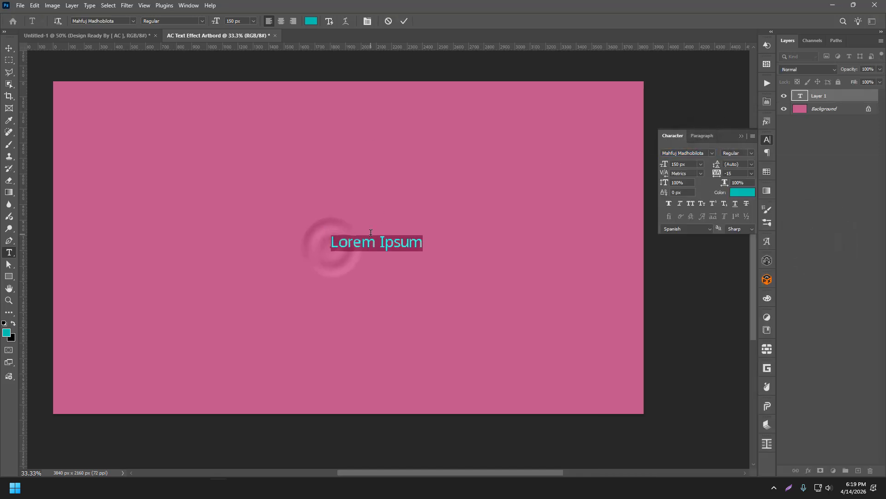
type("আমার")
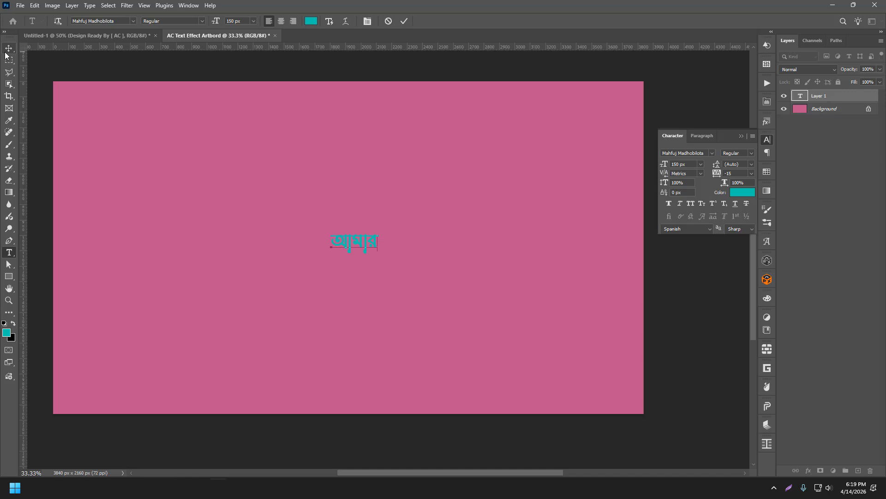
left_click(6, 52)
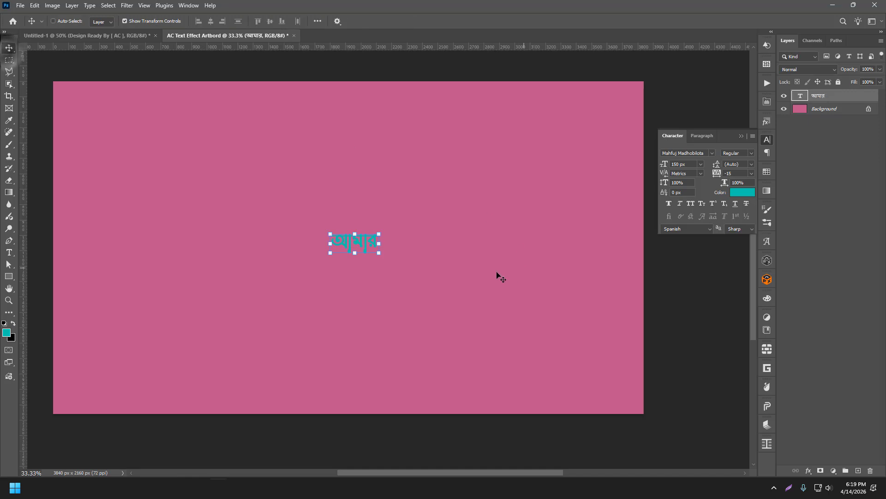
- Scale the আমার text up to a font size of about 1379 px and position it across the artboard's middle
left_click_drag(354, 252, 385, 386)
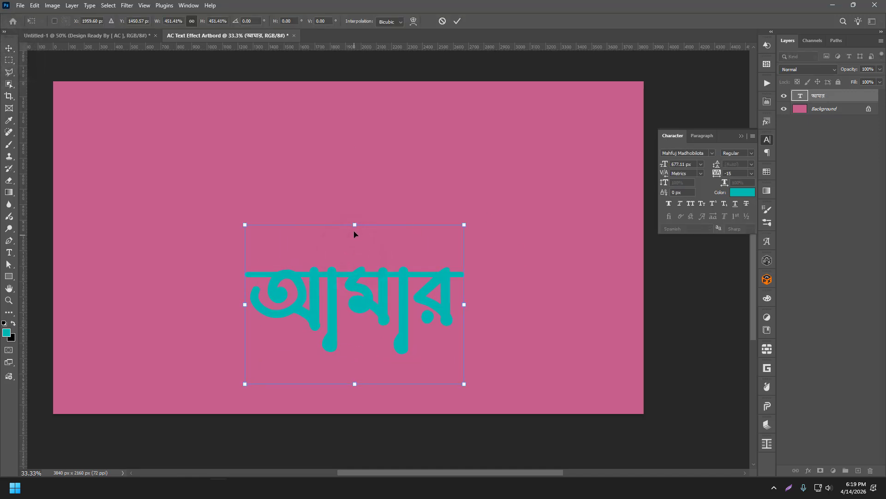
left_click_drag(359, 210, 384, 95)
left_click_drag(154, 240, 105, 243)
left_click_drag(391, 180, 387, 194)
left_click(457, 21)
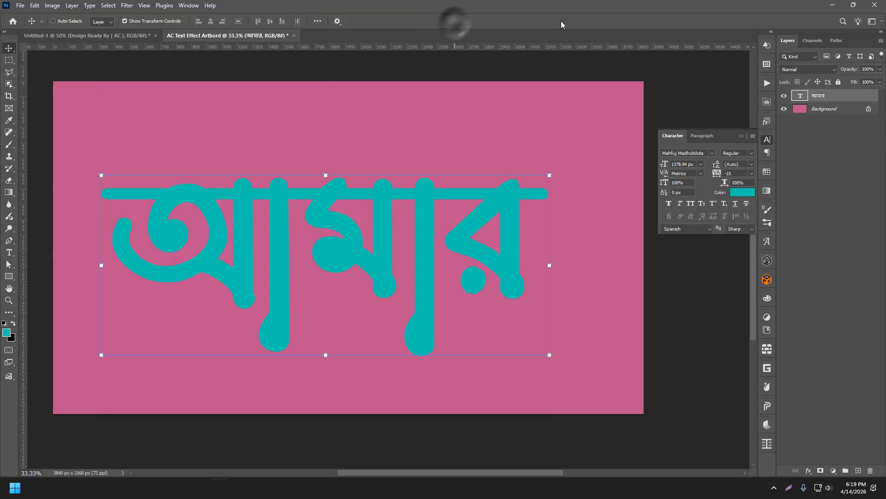
- Change the আমার text's font to Li Shamim Cholontika Unicode and reposition the text near the artboard's centre
left_click(712, 153)
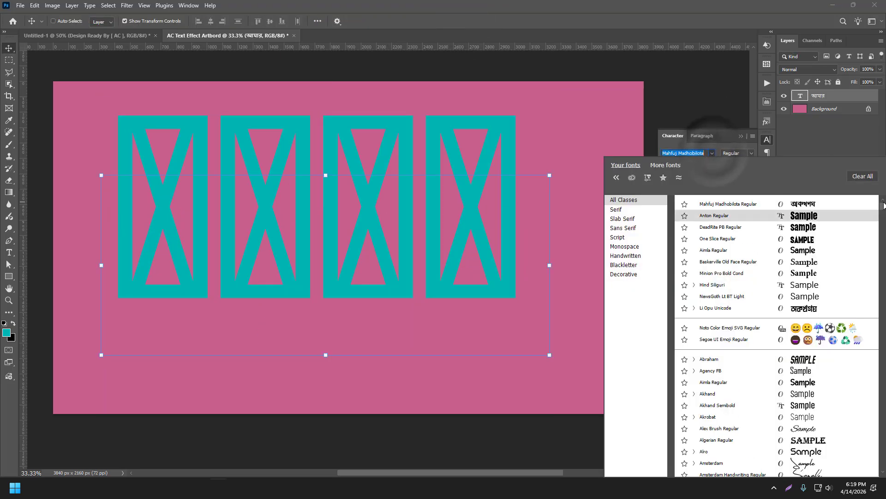
left_click_drag(884, 209, 883, 464)
scroll(845, 439, "up", 3)
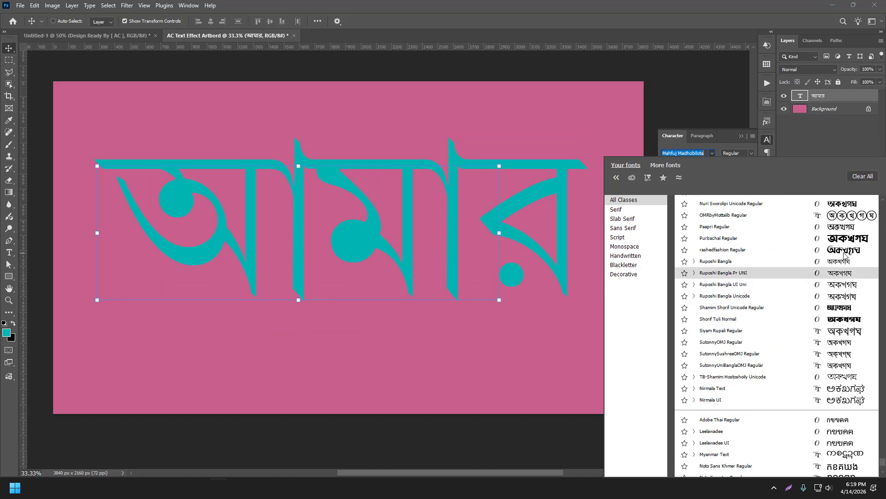
scroll(849, 235, "up", 3)
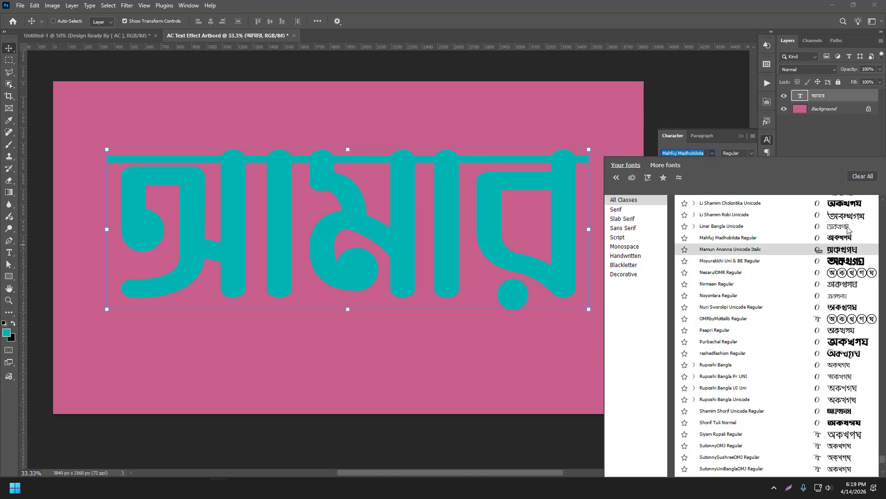
left_click(846, 203)
left_click_drag(429, 204, 402, 231)
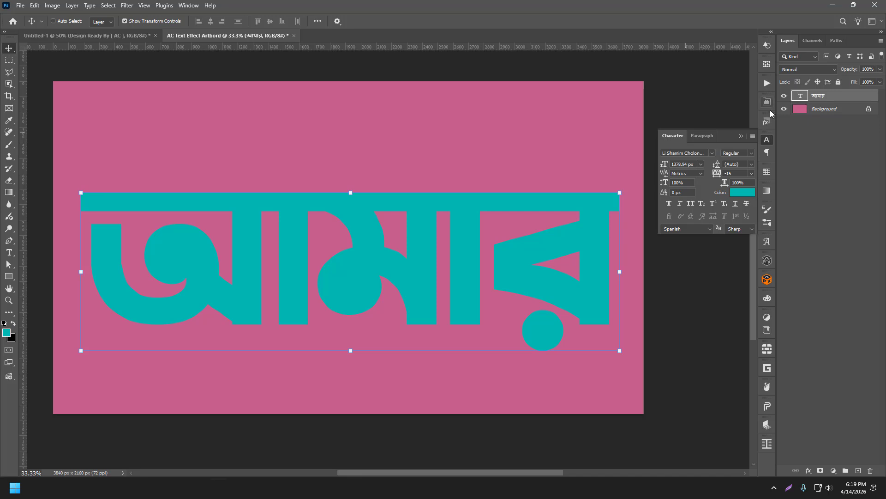
- Run the Click Me For Design [ AC ] action from AC Free Text Action on the আমার text
left_click(766, 84)
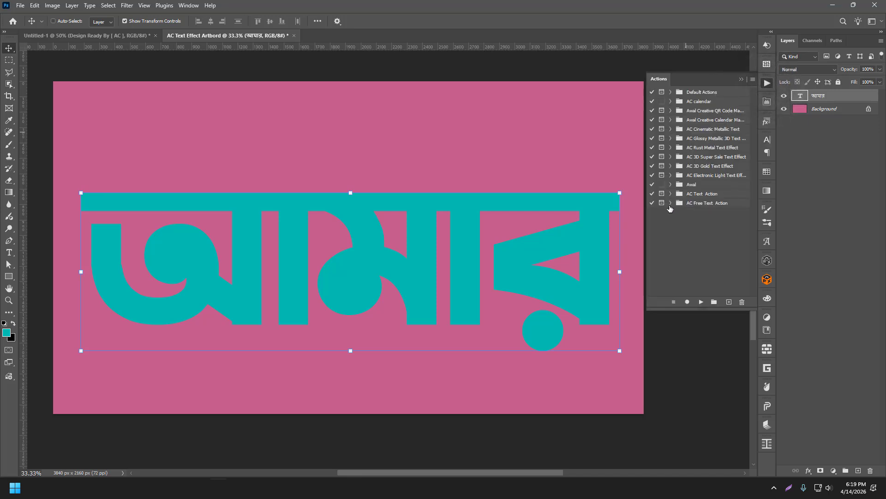
left_click(721, 213)
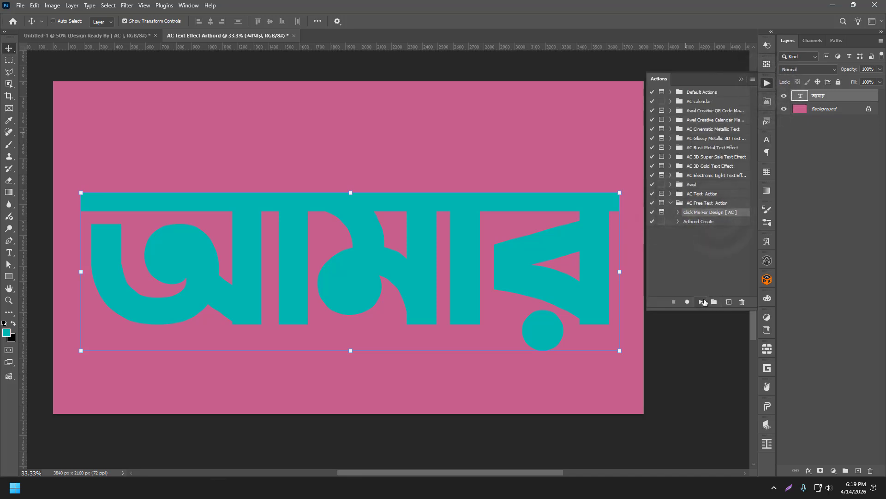
left_click(702, 302)
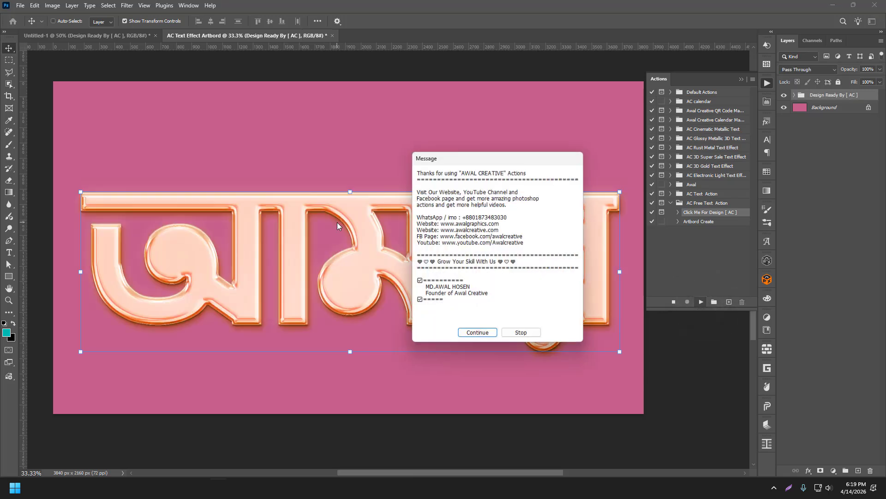
- Continue past the action's closing message and move the styled আমার design slightly up and to the left on the artboard
left_click(477, 334)
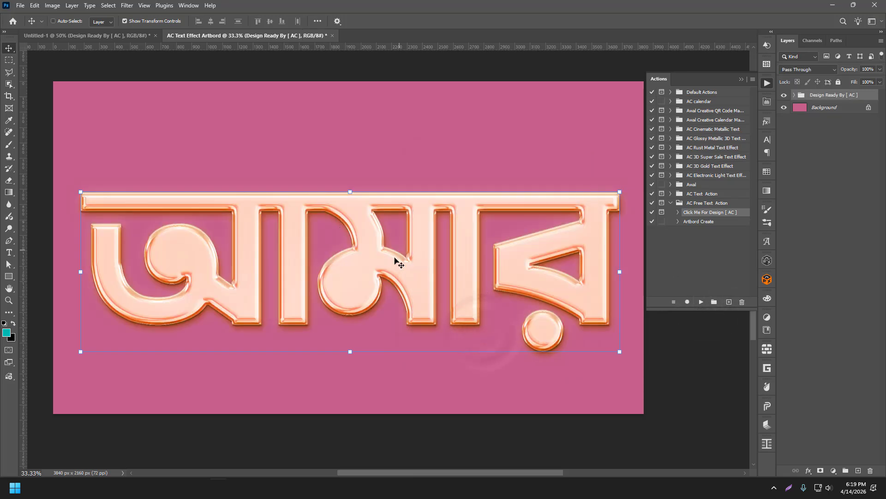
left_click_drag(392, 258, 393, 256)
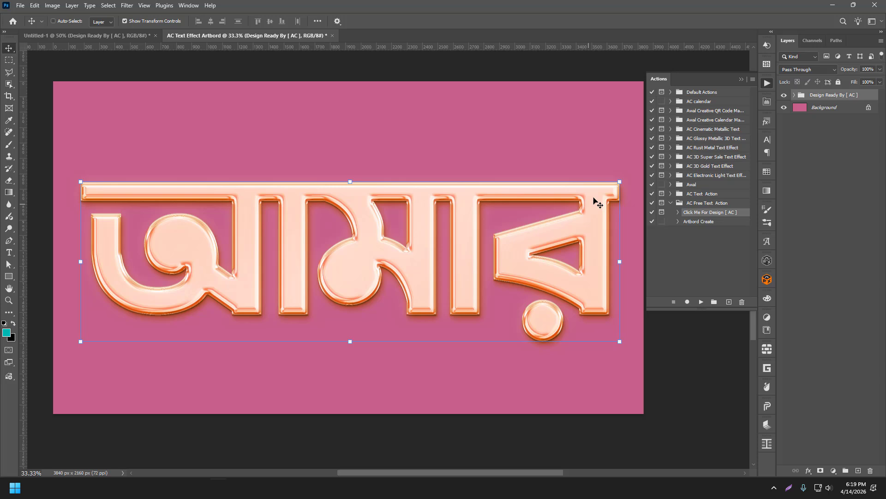
left_click(741, 80)
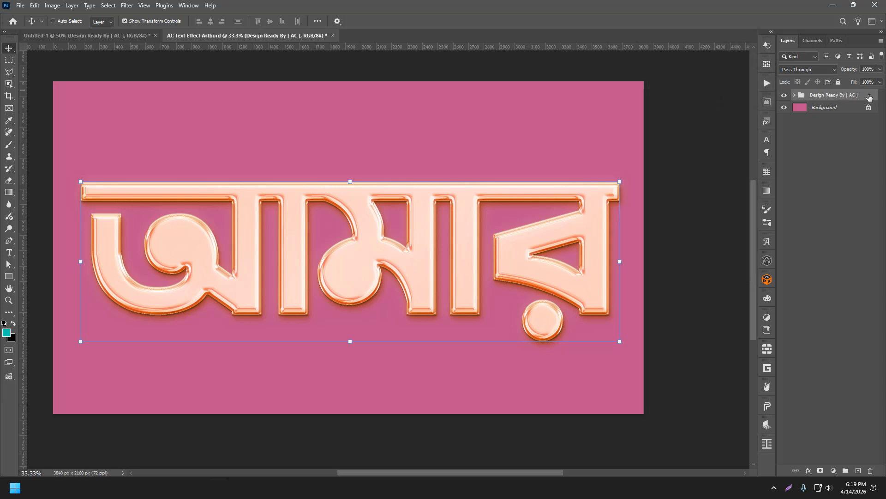
left_click_drag(442, 236, 428, 239)
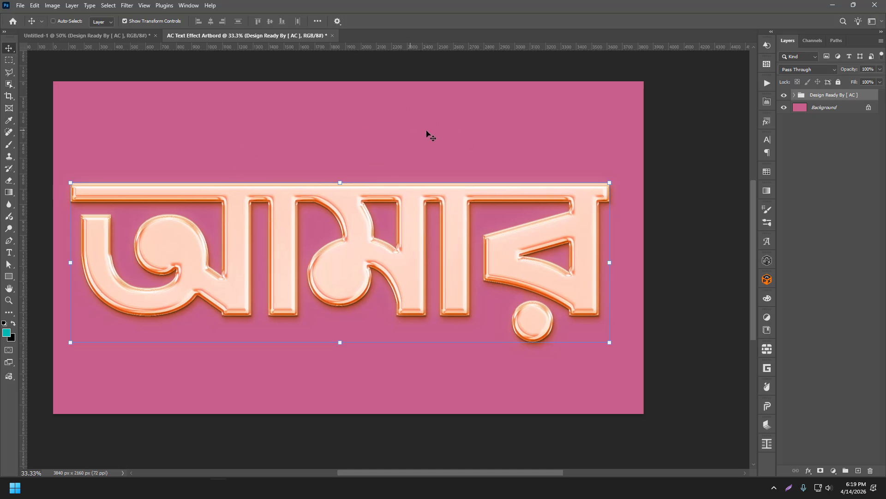
- Add a near-black Solid Color fill layer directly above the Background layer
left_click(818, 109)
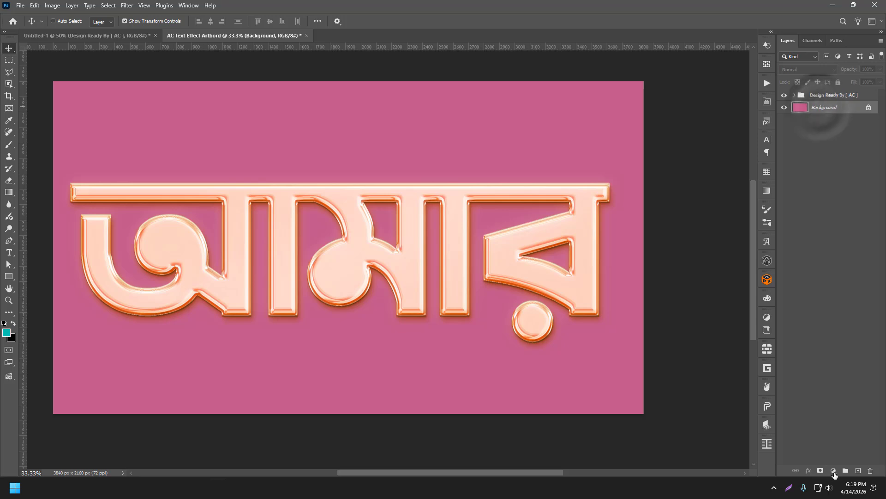
left_click(833, 470)
left_click(838, 448)
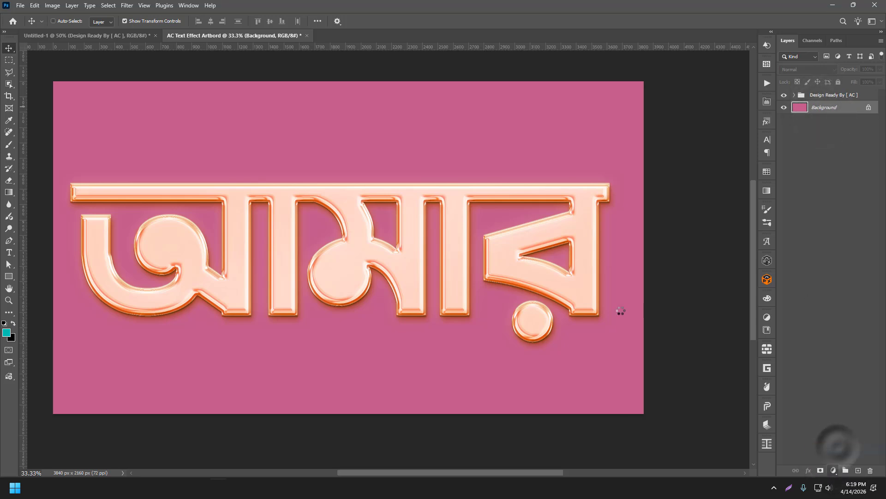
left_click(620, 368)
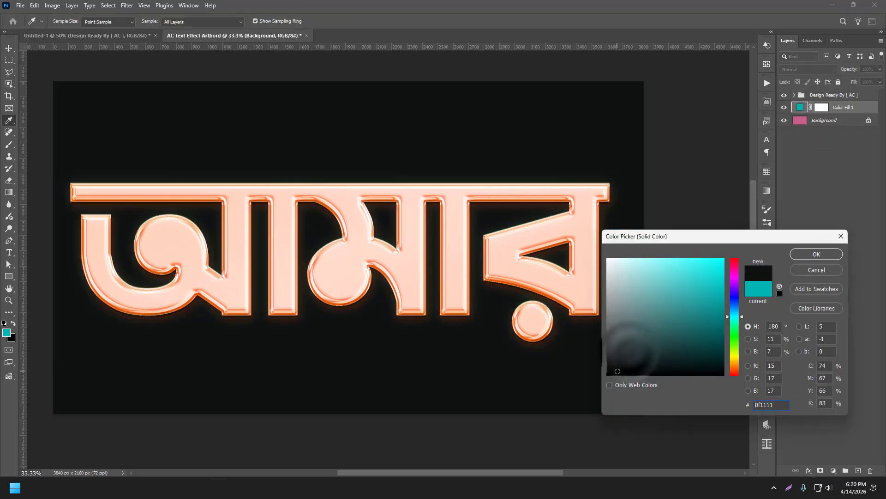
left_click(802, 253)
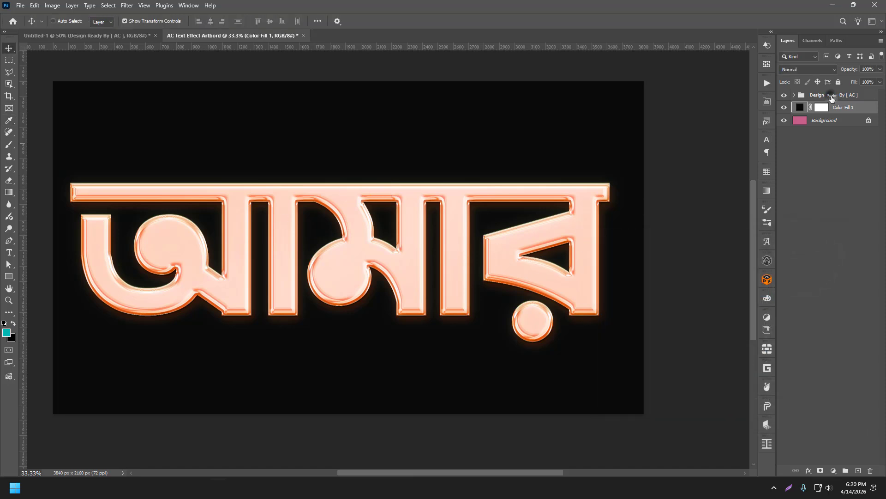
- Set the Hue to +68 in the Hue/Saturation adjustment inside the Design Ready By [ AC ] group, then deselect the layers
left_click(832, 97)
left_click(794, 94)
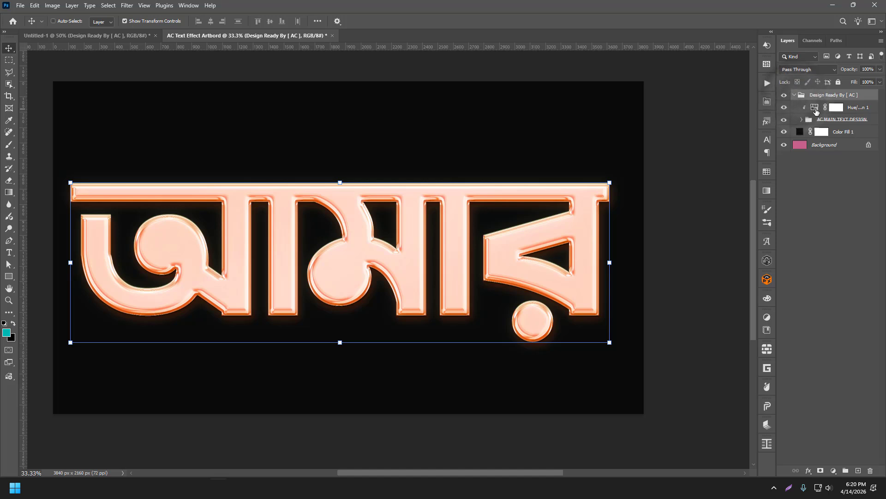
double_click(815, 109)
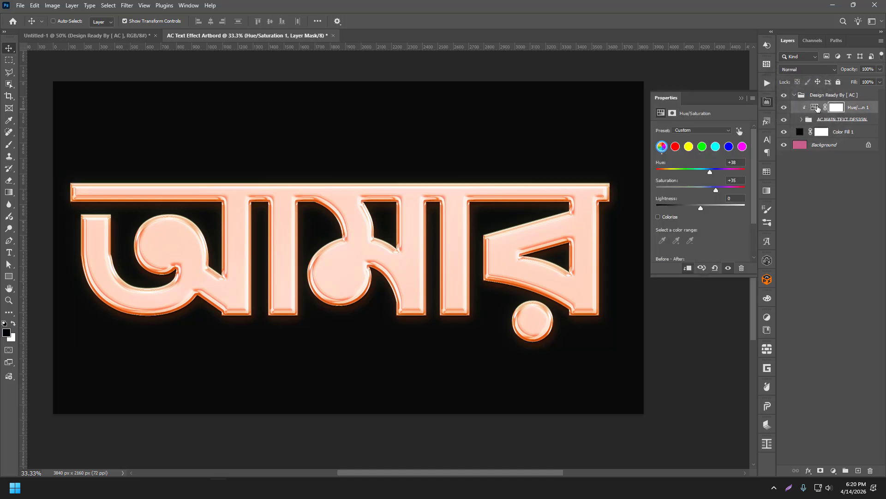
left_click_drag(713, 172, 717, 172)
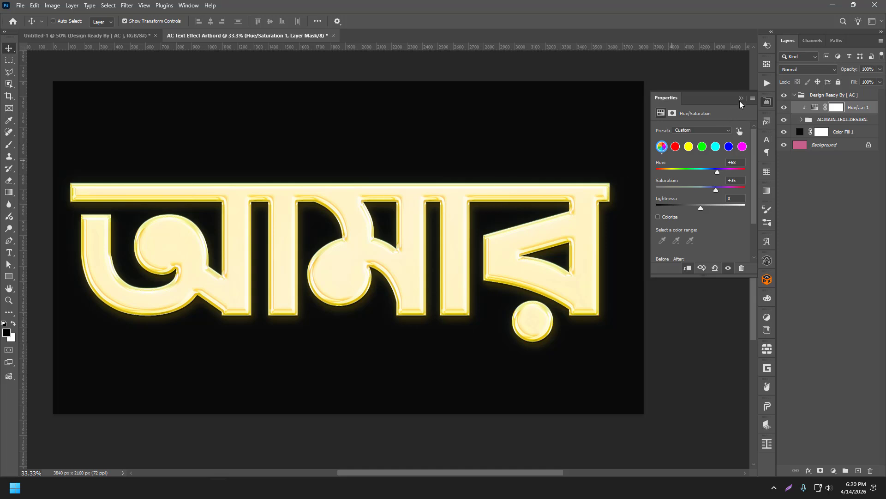
left_click(742, 99)
left_click(826, 198)
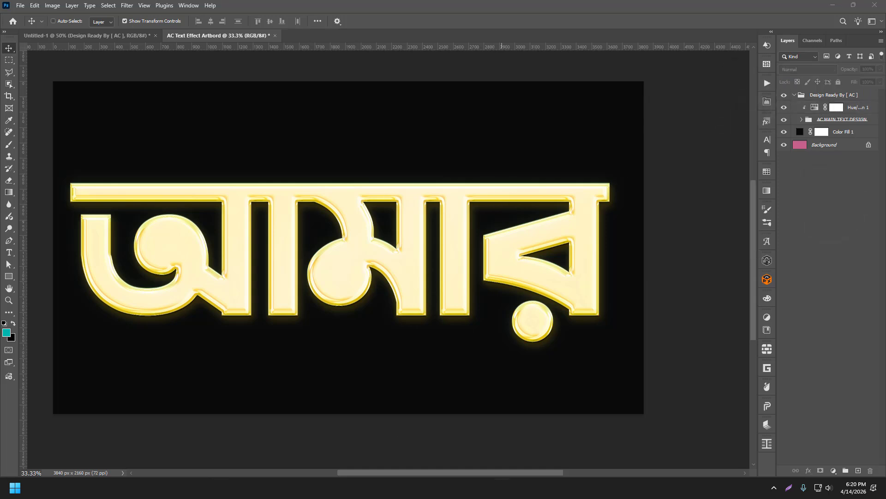
- Switch to the browser and download AC Free Text Action.zip from Google Drive to the Desktop, accepting the virus scan warning
key("alt+Tab")
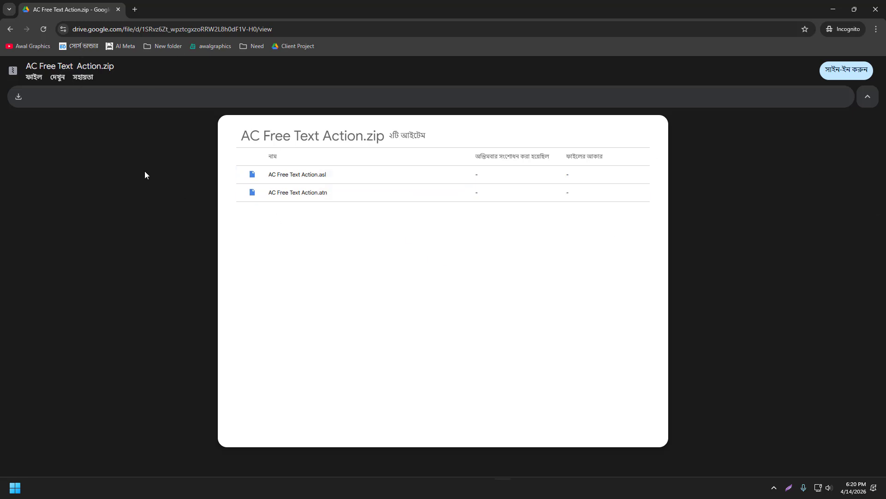
left_click(18, 97)
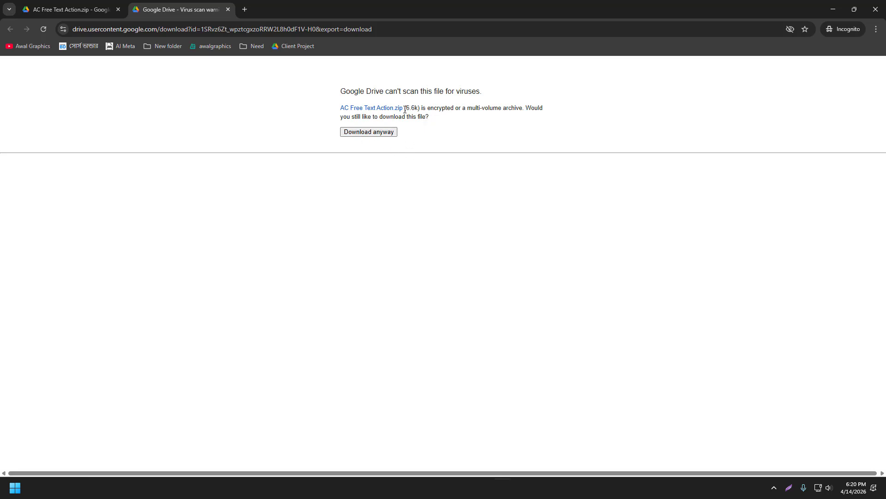
left_click(372, 130)
left_click(358, 133)
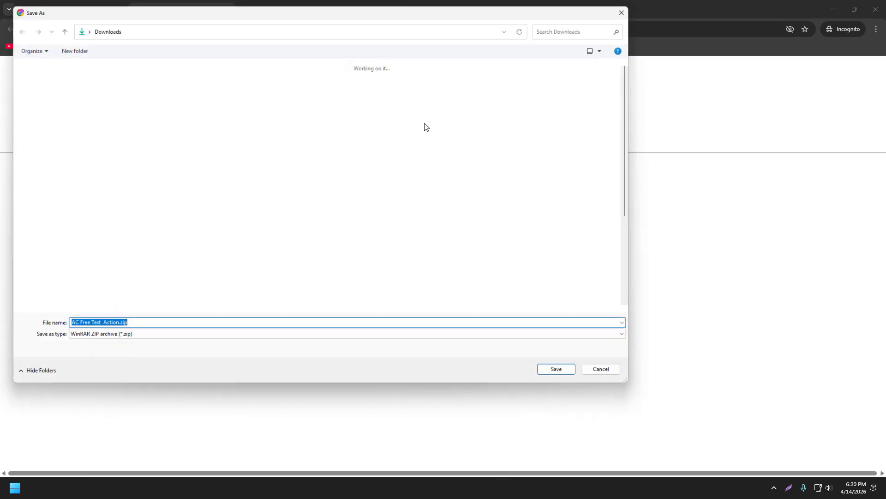
left_click(41, 107)
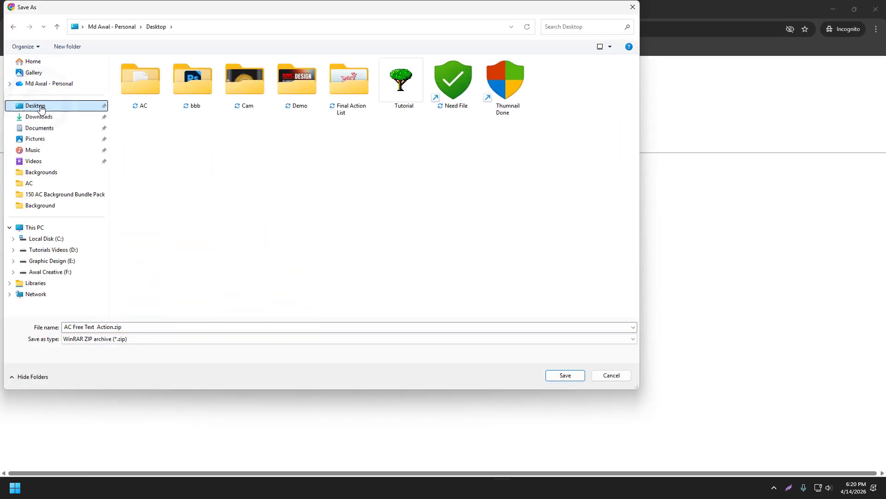
left_click(559, 375)
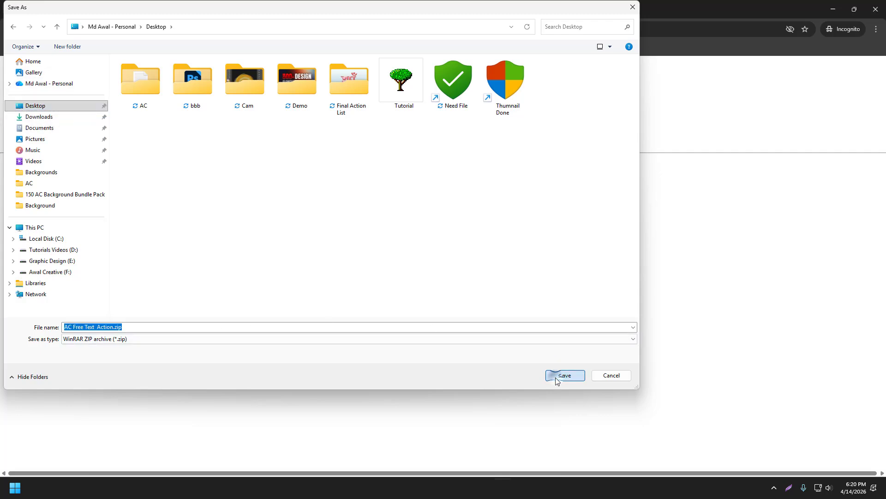
- Return to the Awal Graphics article, put its archive password on the clipboard, and minimize the browser
left_click(57, 4)
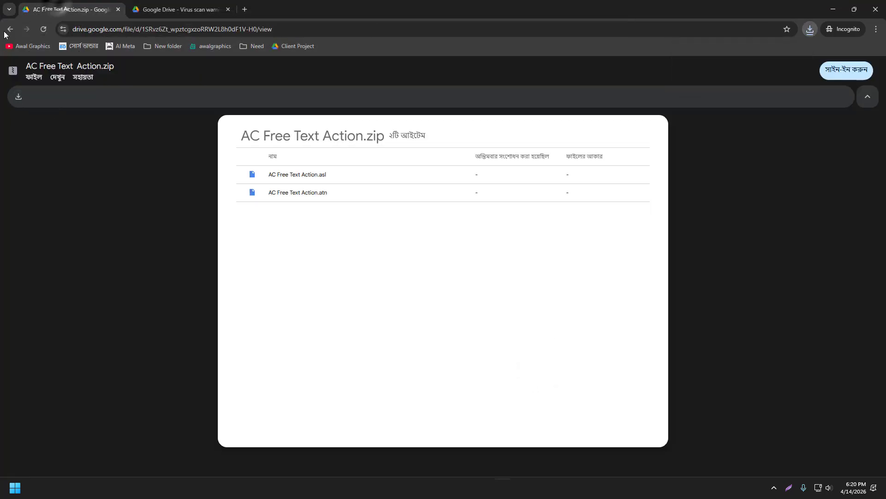
left_click(10, 29)
left_click(431, 146)
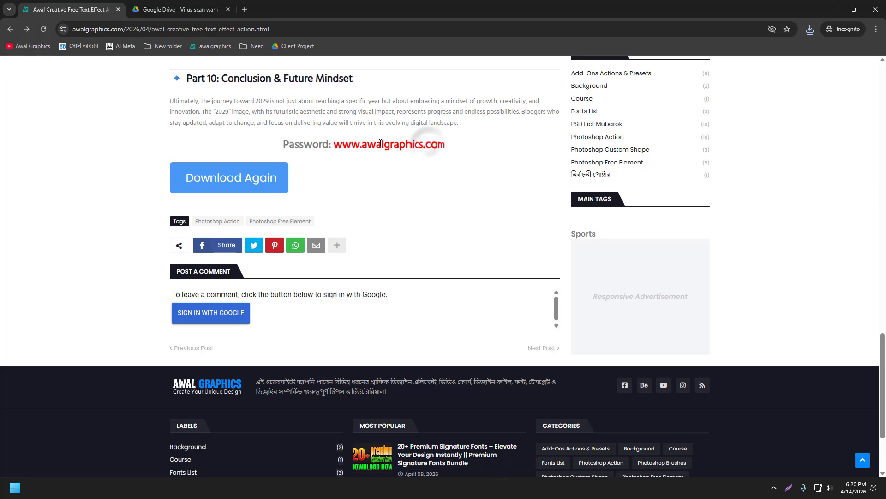
triple_click(378, 144)
left_click(365, 145)
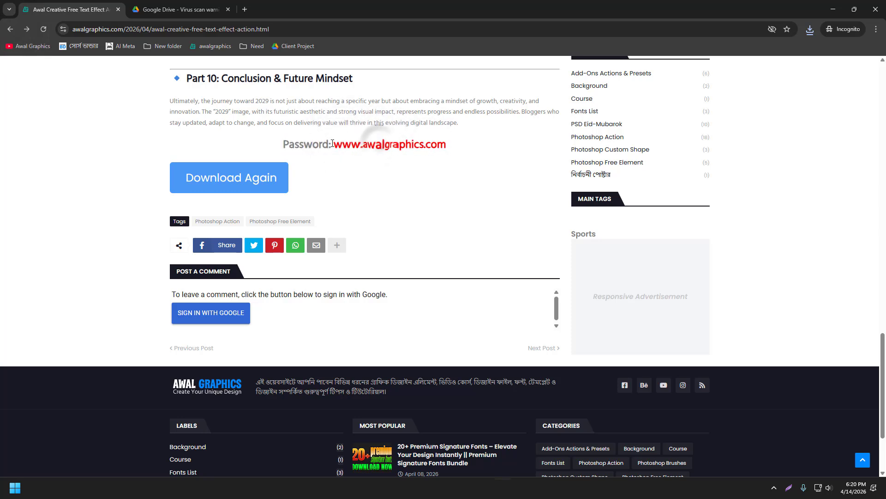
left_click_drag(334, 144, 438, 144)
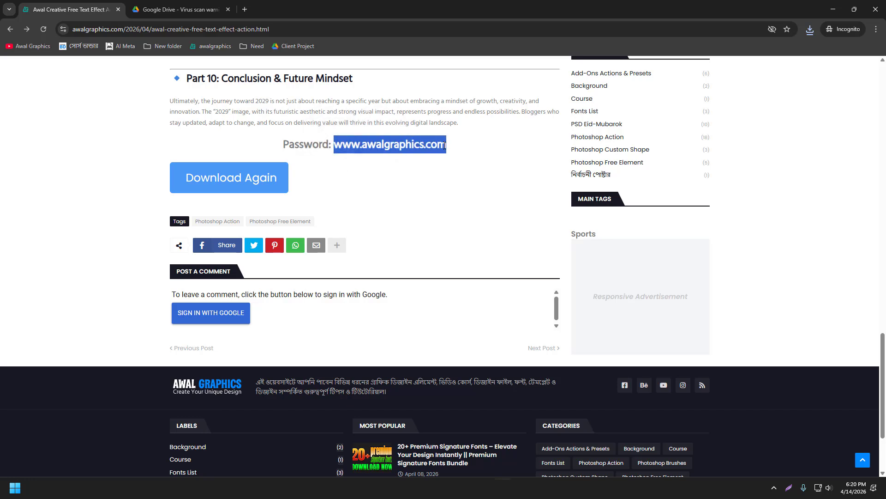
right_click(445, 145)
left_click(467, 154)
left_click(878, 4)
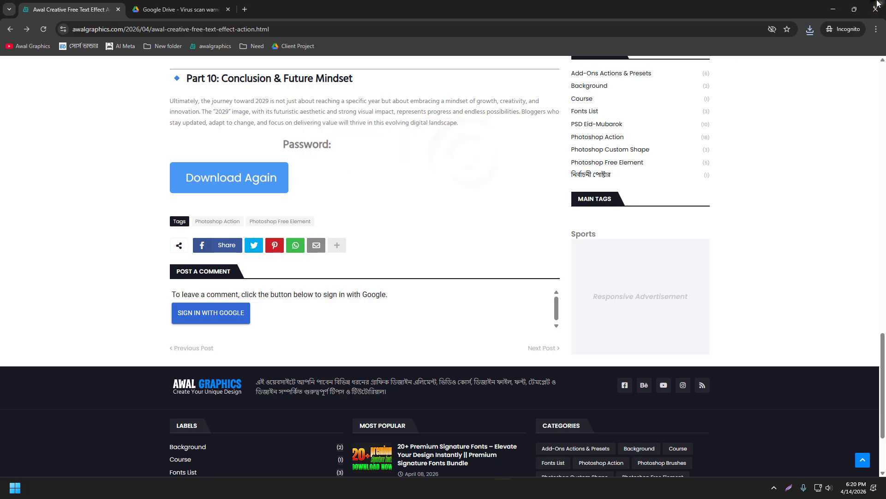
left_click(832, 5)
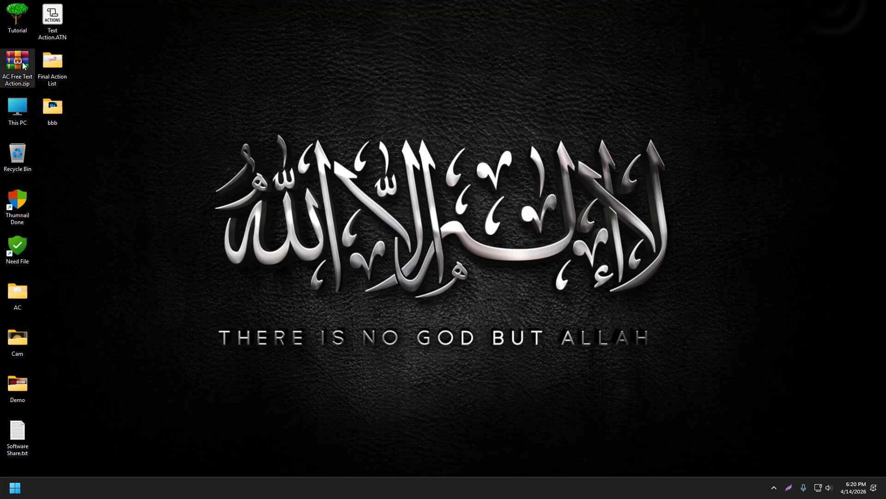
- Move AC Free Text Action.zip below the bbb folder and extract it onto the desktop with WinRAR, entering the archive password
left_click_drag(18, 63, 58, 132)
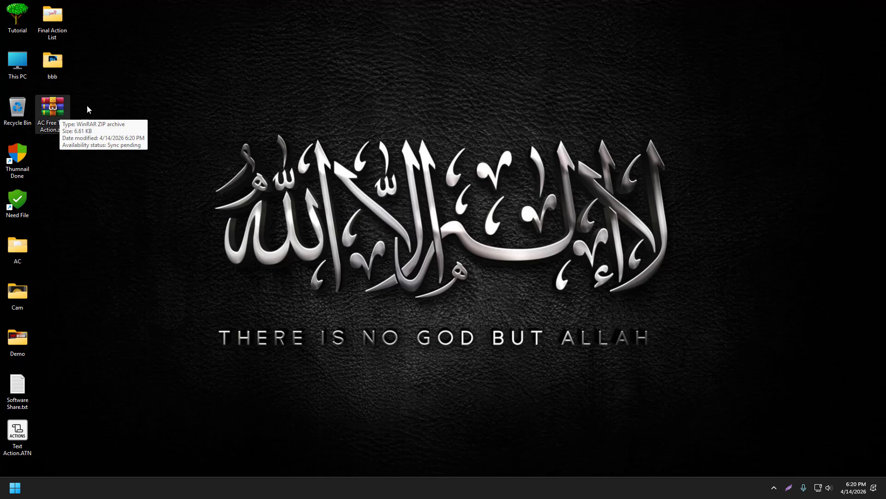
right_click(50, 110)
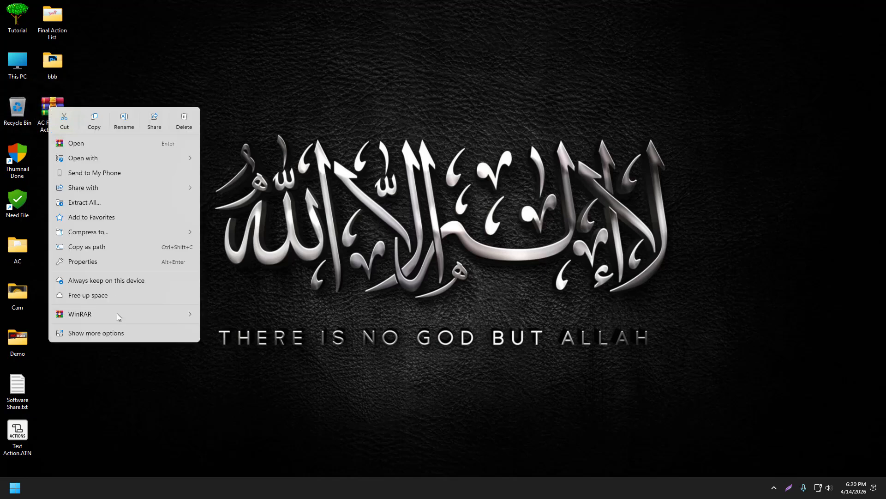
mouse_move(118, 314)
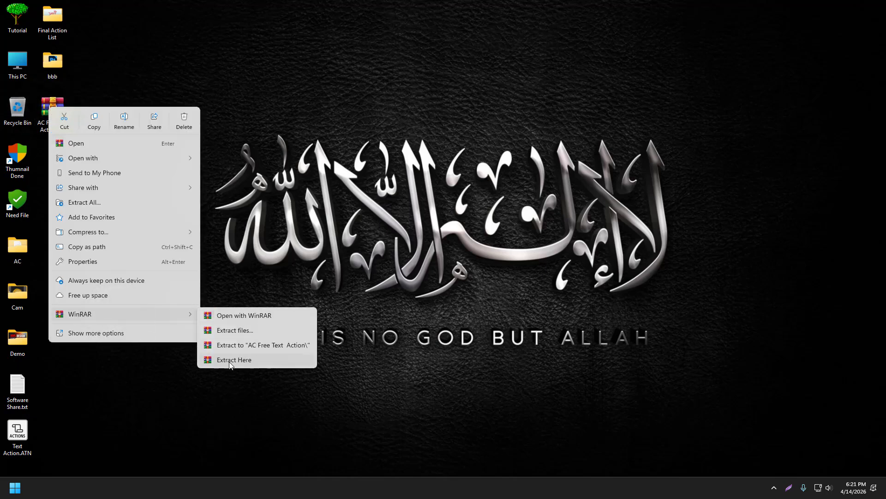
left_click(230, 361)
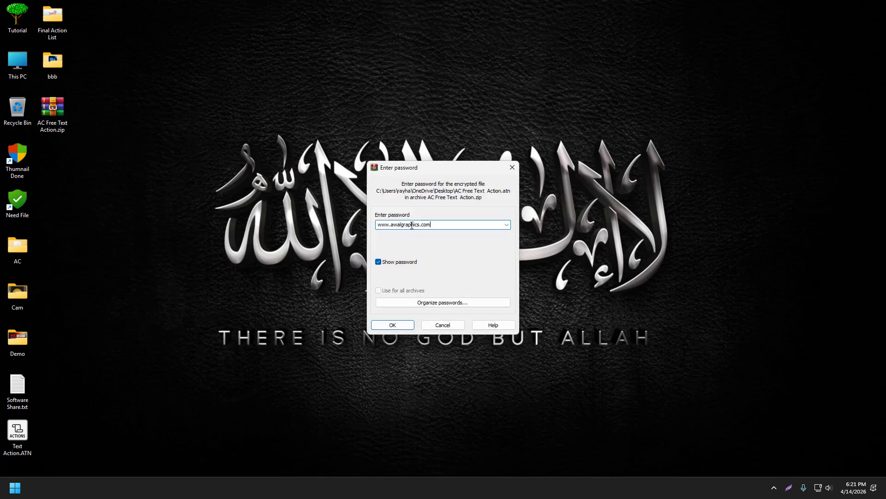
left_click(414, 327)
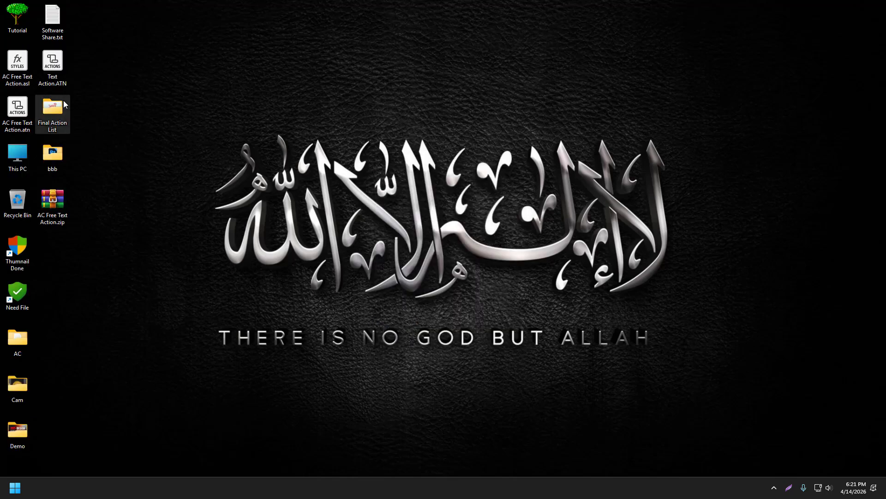
- Move the extracted AC Free Text Action.asl and AC Free Text Action.atn files together below the zip archive on the desktop
left_click(18, 111)
left_click(16, 66, "ctrl")
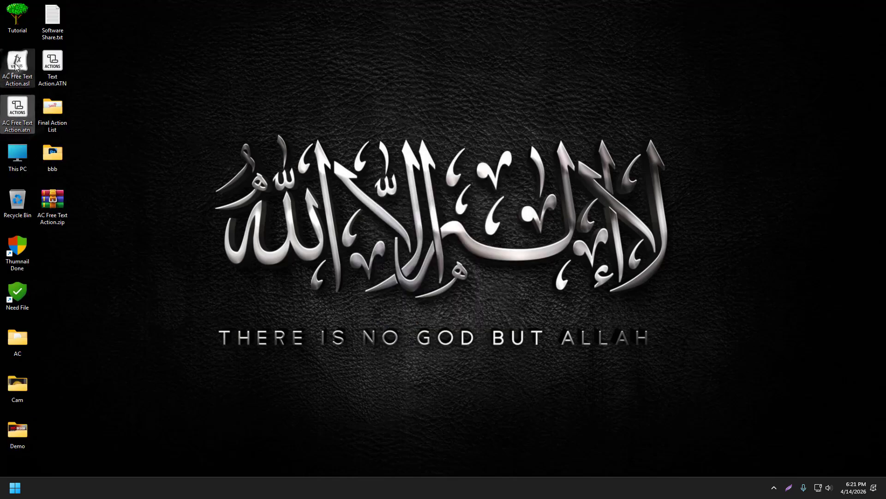
left_click_drag(16, 66, 71, 176)
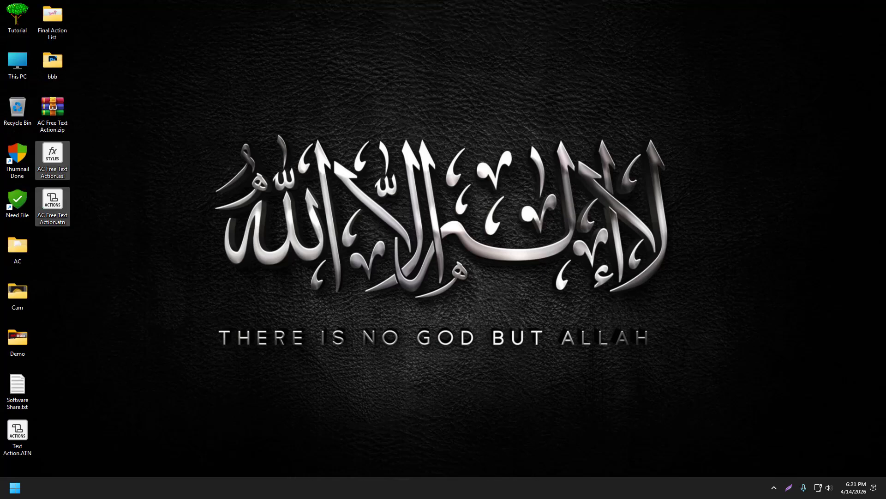
- Switch to Photoshop, show the list of actions, and collapse the AC Free Text Action set
mouse_move(219, 488)
left_click(218, 441)
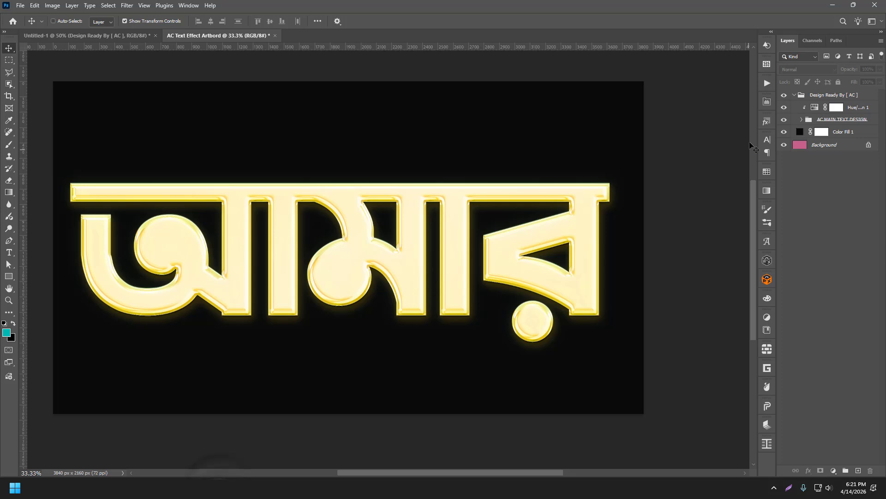
left_click(767, 83)
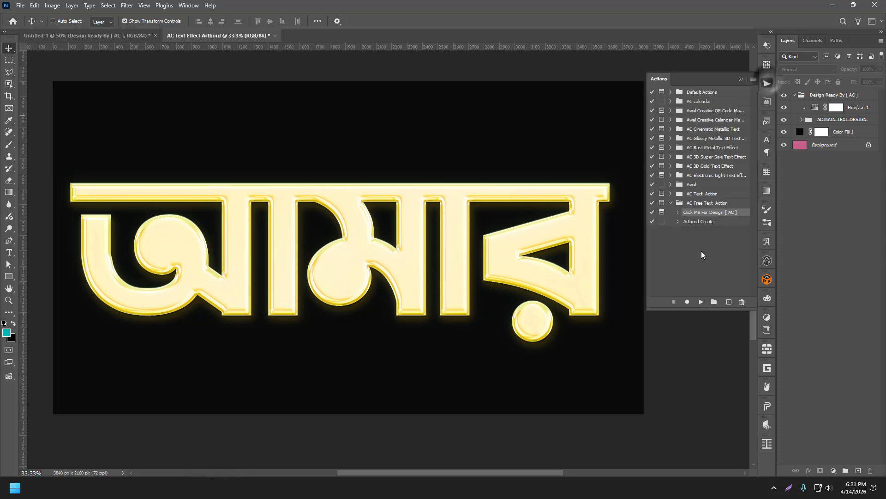
left_click(672, 204)
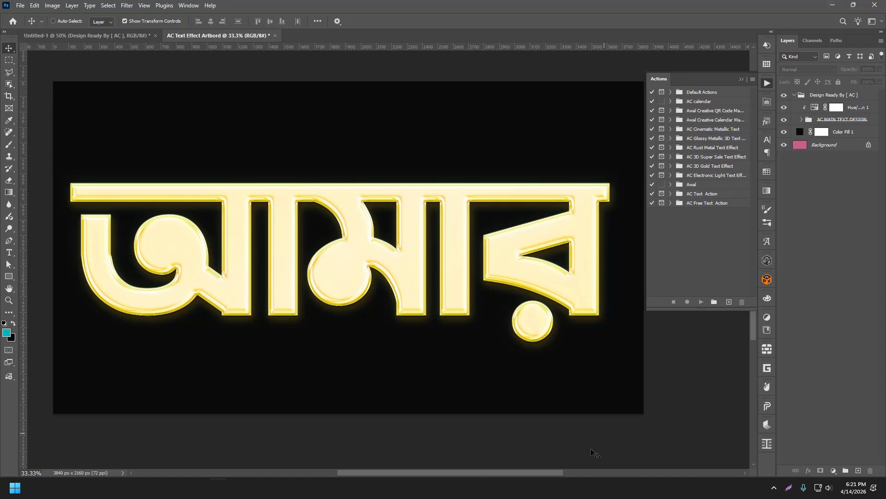
- Load AC Free Text Action.asl and AC Free Text Action.atn together from the Desktop folder into Photoshop
key("super+e")
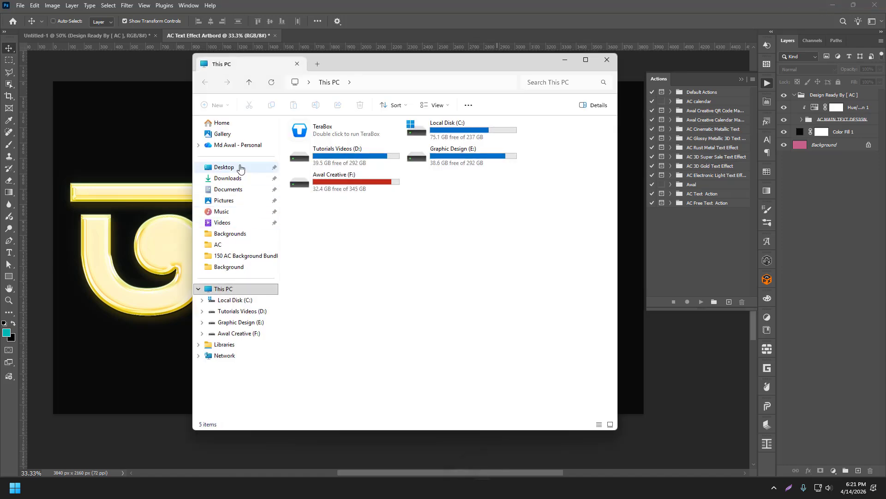
left_click(225, 167)
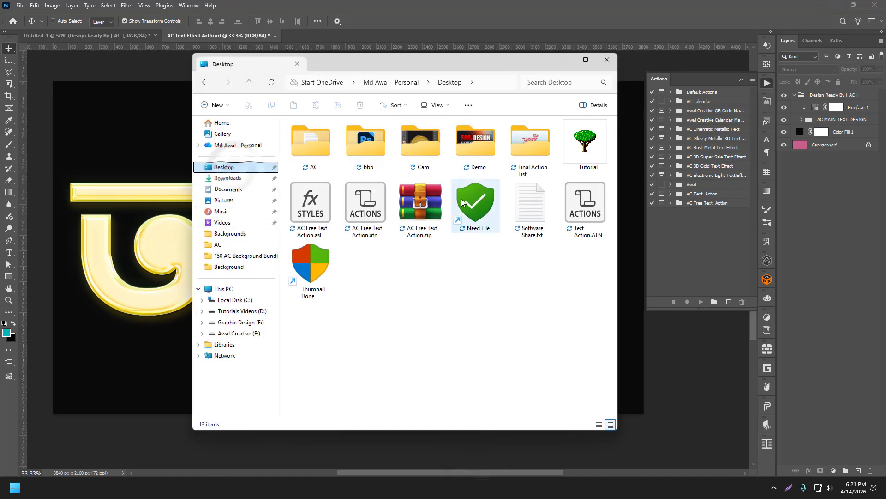
left_click(312, 206)
left_click(369, 210, "ctrl")
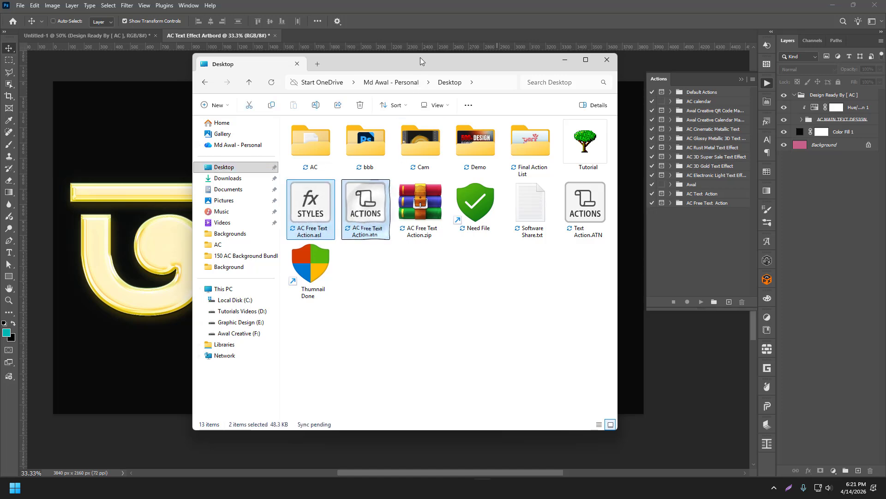
left_click_drag(360, 204, 691, 35)
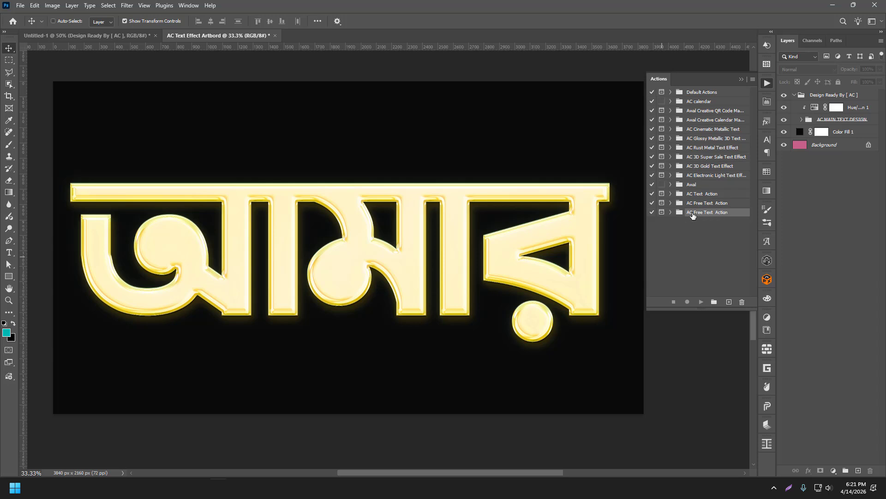
- Look inside the newly loaded duplicate AC Free Text Action set, then delete that set and hide the list of actions
left_click(670, 213)
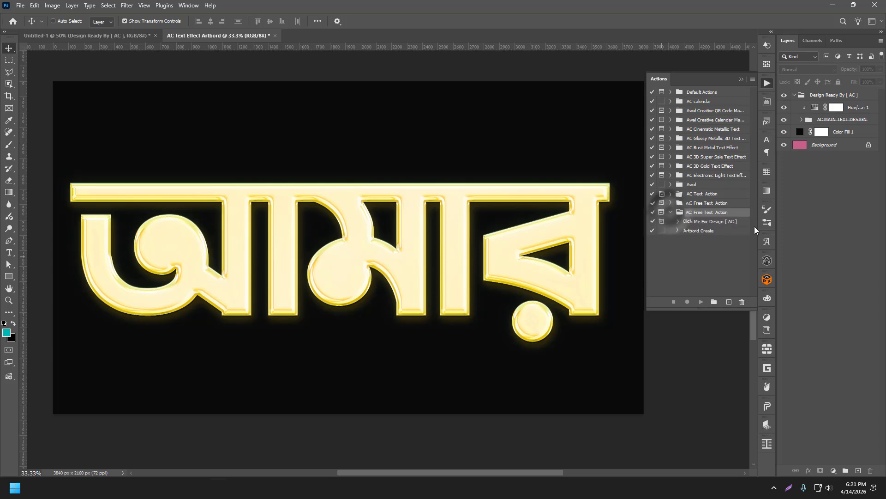
left_click(670, 214)
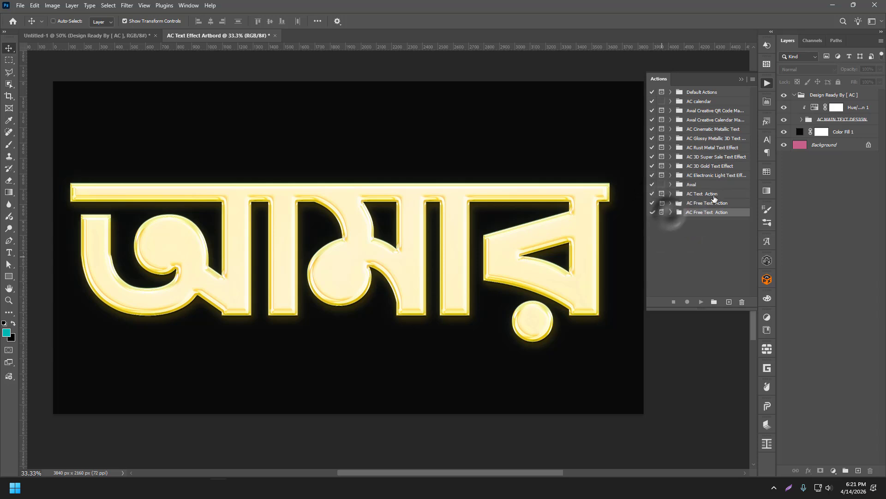
left_click_drag(727, 215, 742, 303)
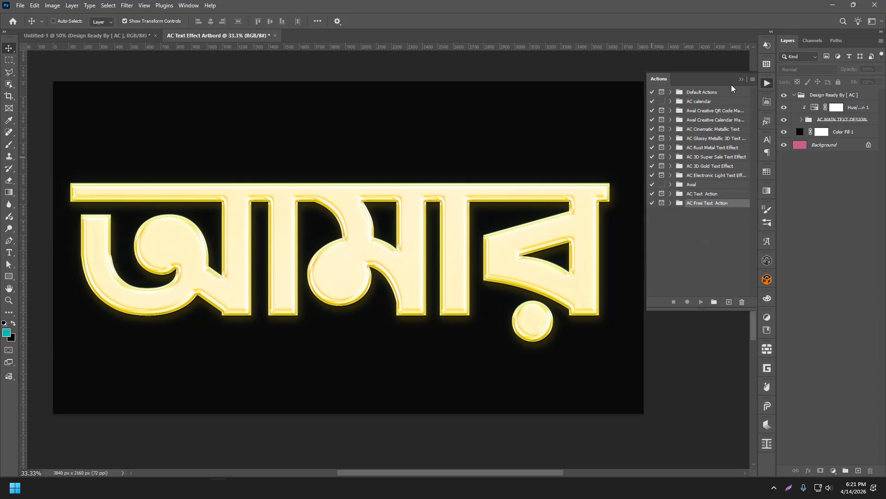
left_click(742, 80)
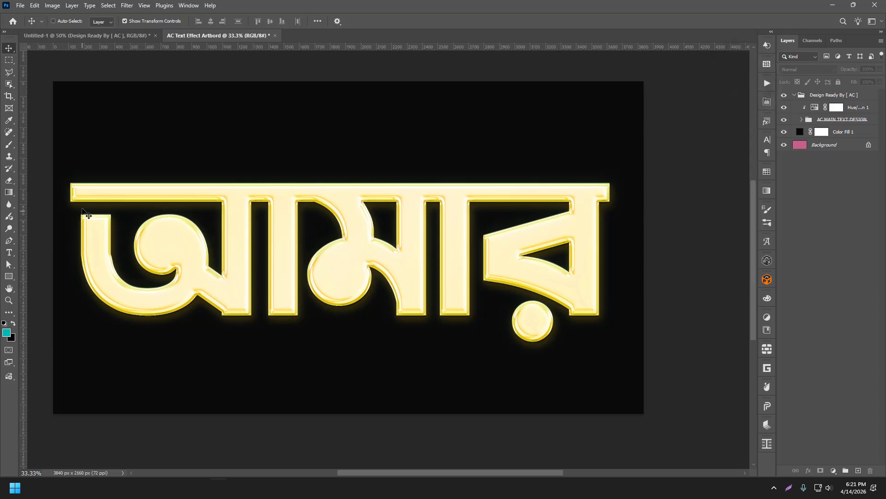